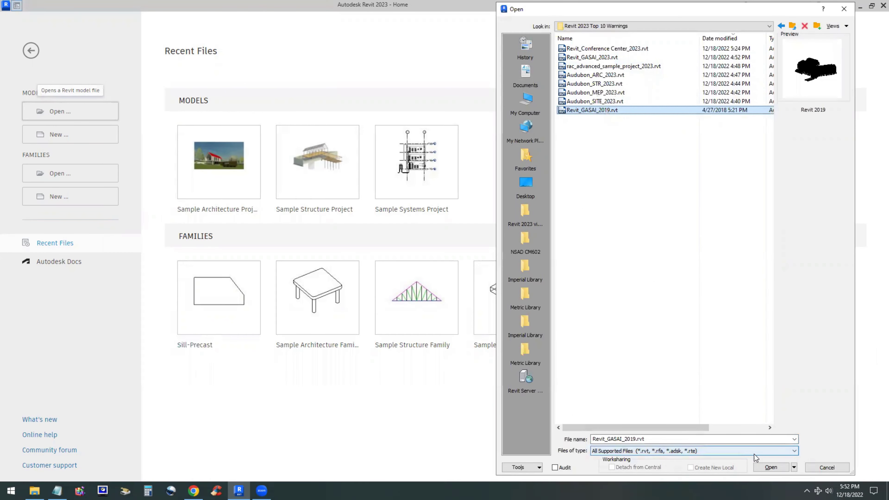
# Step: Open the 2019 model in Revit 2023 and view the help on what happens during an upgrade
pyautogui.click(769, 467)
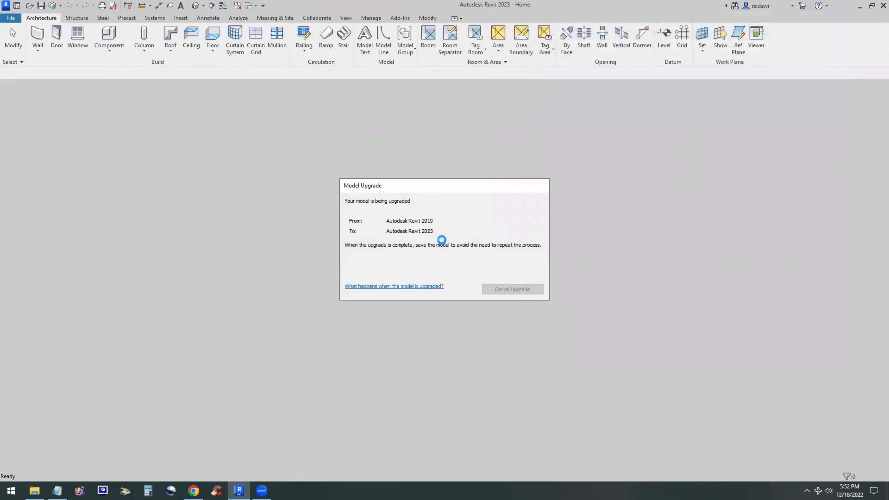
pyautogui.click(440, 222)
pyautogui.click(403, 289)
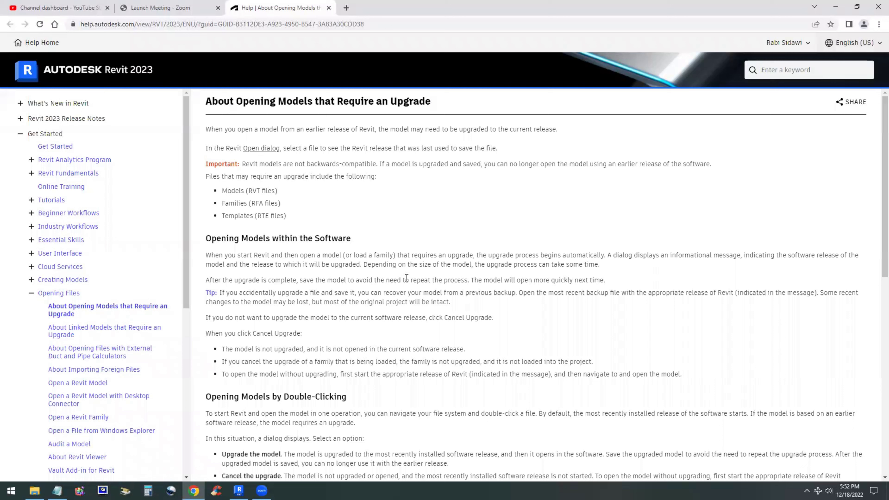
# Step: Zoom the help article and highlight its title and the RVT, RFA and RTE file types
pyautogui.keyDown('ctrl'); pyautogui.scroll(1, 270, 195); pyautogui.keyUp('ctrl')
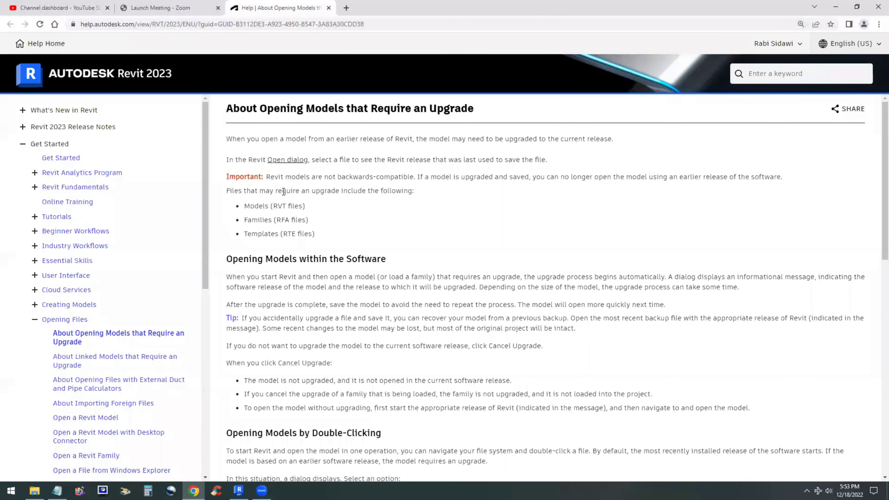
pyautogui.keyDown('ctrl'); pyautogui.scroll(1, 284, 192); pyautogui.keyUp('ctrl')
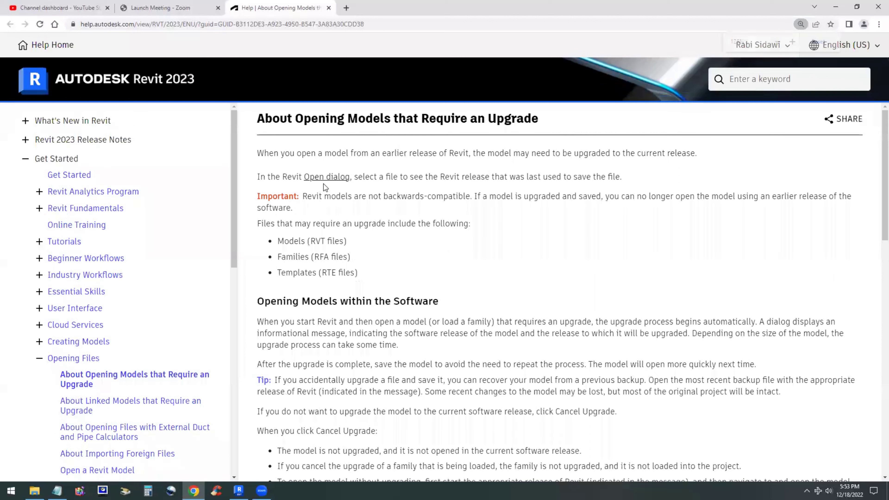
pyautogui.moveTo(263, 118); pyautogui.dragTo(542, 117)
pyautogui.click(505, 157)
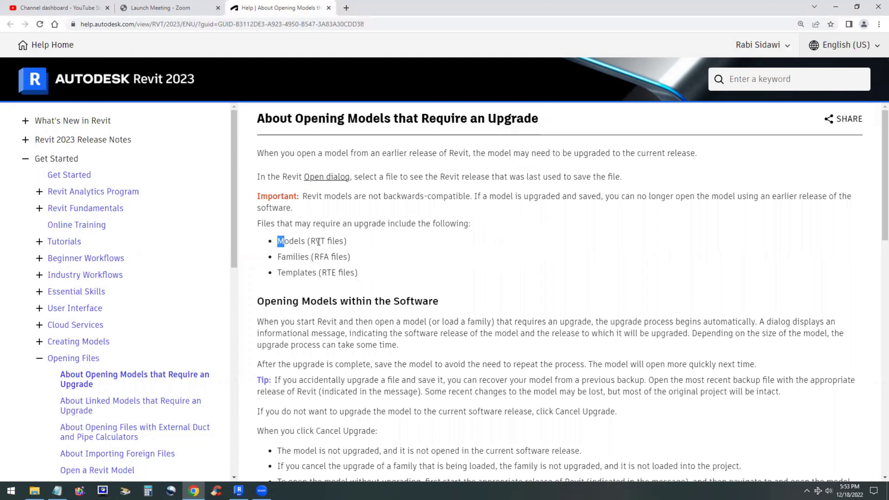
pyautogui.moveTo(279, 241); pyautogui.dragTo(366, 244)
pyautogui.moveTo(279, 258); pyautogui.dragTo(379, 259)
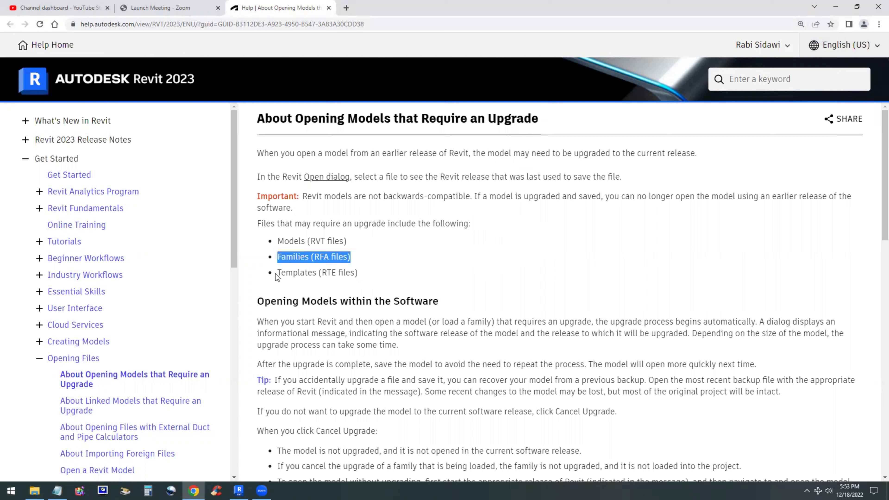
pyautogui.moveTo(281, 274); pyautogui.dragTo(382, 272)
pyautogui.click(383, 272)
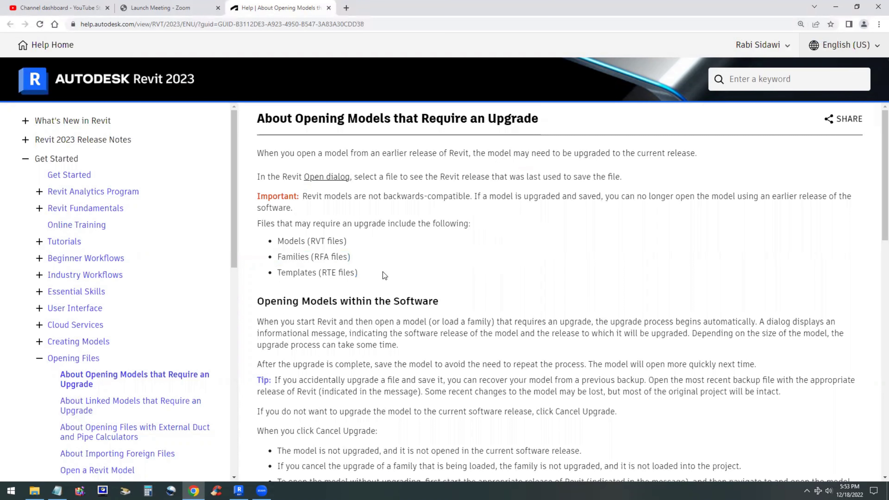
# Step: Read down to the Cancel the upgrade option and the Considerations for Workshared Models heading
pyautogui.scroll(-3, 392, 271)
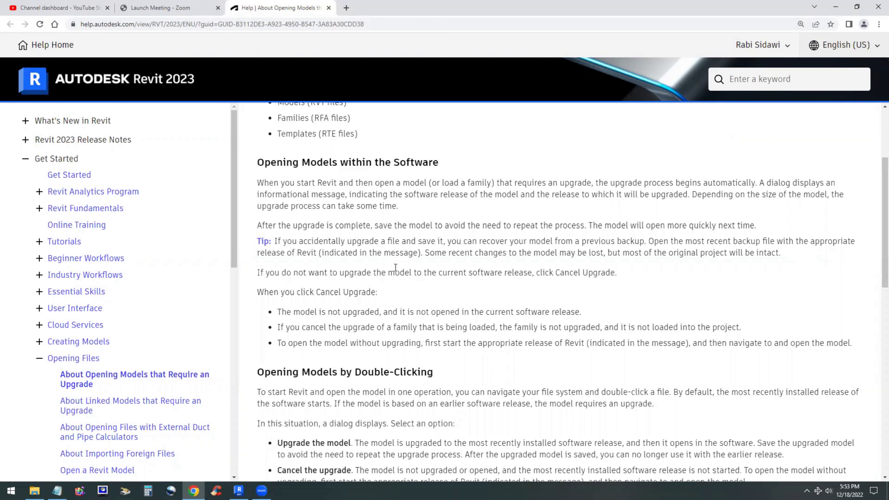
pyautogui.scroll(-3, 396, 268)
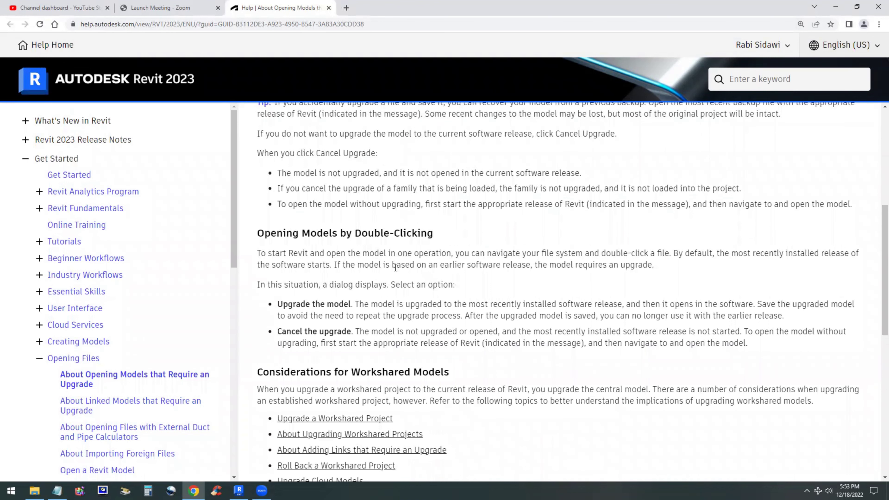
pyautogui.scroll(-1, 395, 267)
pyautogui.moveTo(278, 258); pyautogui.dragTo(355, 257)
pyautogui.moveTo(278, 286); pyautogui.dragTo(354, 286)
pyautogui.click(358, 311)
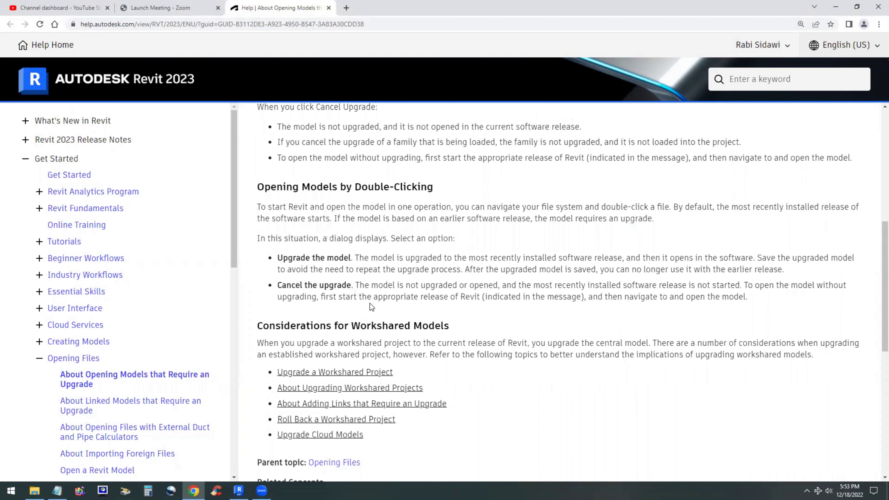
pyautogui.scroll(-2, 370, 303)
pyautogui.moveTo(263, 233); pyautogui.dragTo(469, 237)
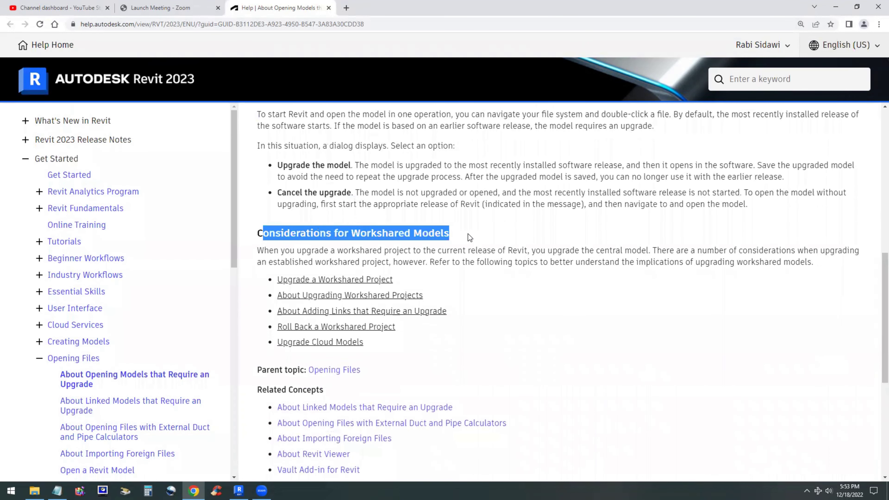
pyautogui.click(458, 278)
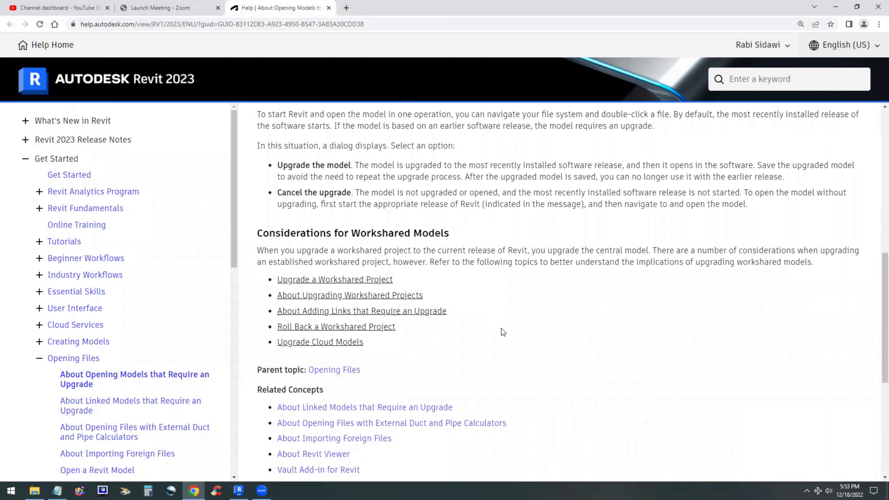
# Step: Open the Upgrade a Central Model and Upgrade Cloud Models results in new tabs
pyautogui.scroll(3, 502, 331)
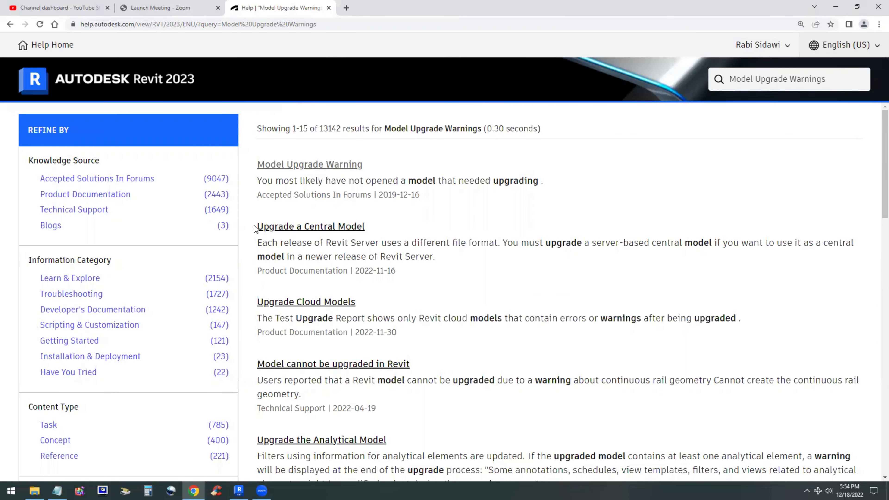
pyautogui.moveTo(256, 230); pyautogui.dragTo(381, 227)
pyautogui.moveTo(256, 302); pyautogui.dragTo(392, 299)
pyautogui.rightClick(351, 232)
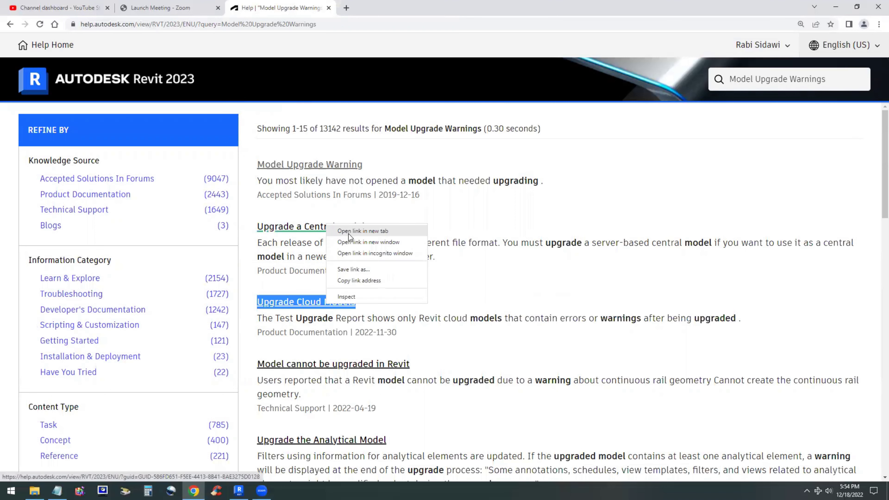
pyautogui.click(366, 239)
pyautogui.rightClick(314, 302)
pyautogui.click(338, 309)
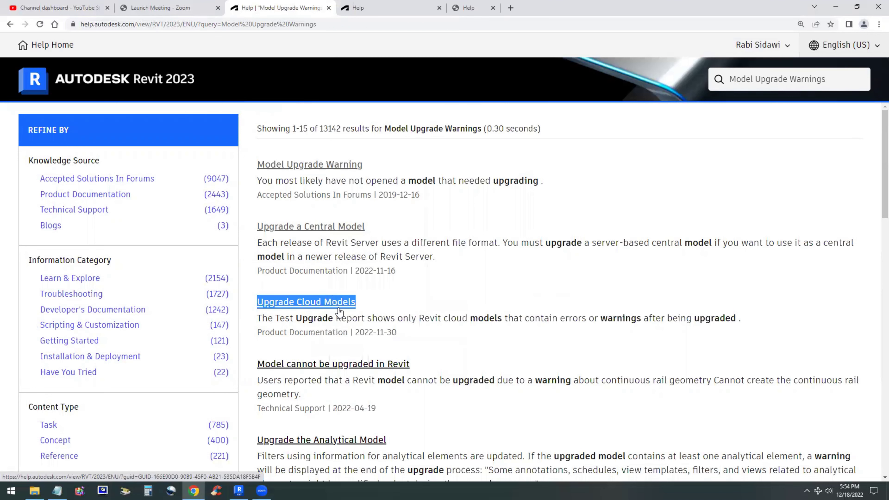
# Step: Open the Model cannot be upgraded in Revit and Upgrade the Analytical Model results in new tabs
pyautogui.scroll(-2, 368, 342)
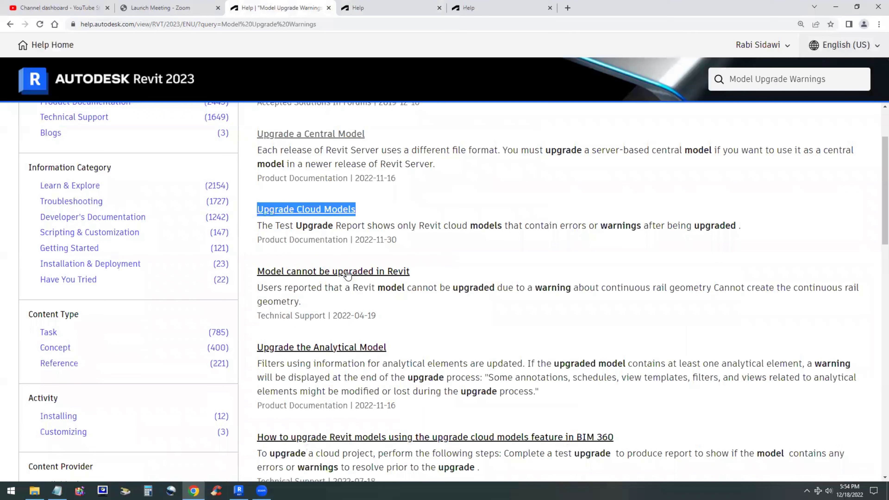
pyautogui.moveTo(256, 272); pyautogui.dragTo(408, 272)
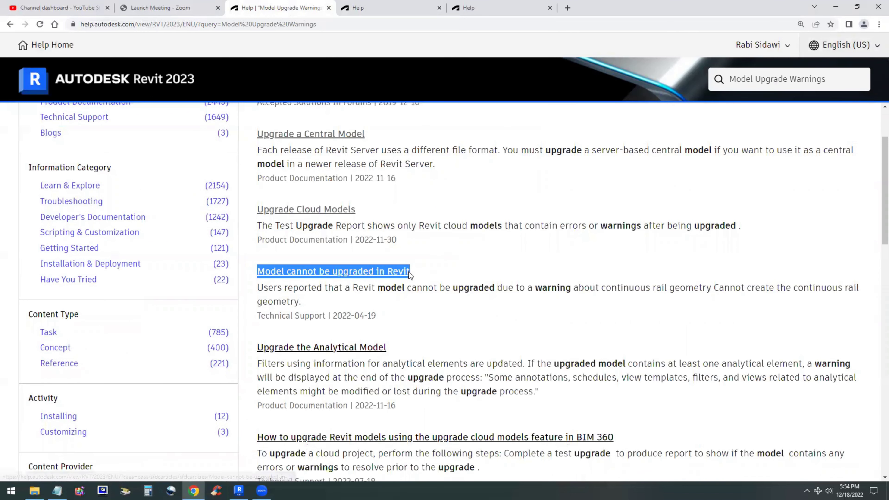
pyautogui.rightClick(335, 271)
pyautogui.click(372, 277)
pyautogui.moveTo(256, 347); pyautogui.dragTo(409, 349)
pyautogui.rightClick(348, 353)
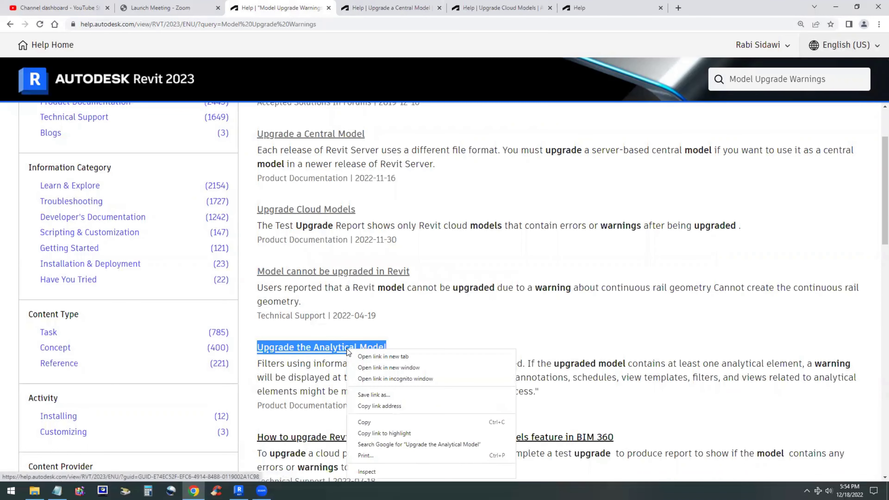
pyautogui.click(371, 358)
# Step: Review the BIM 360 cloud upgrade how-to result further down the search results
pyautogui.scroll(-3, 374, 359)
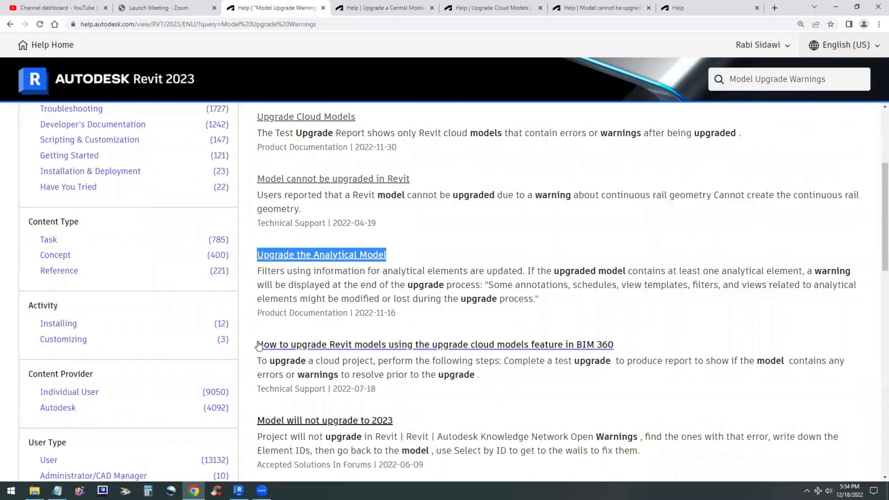
pyautogui.moveTo(253, 345); pyautogui.dragTo(591, 343)
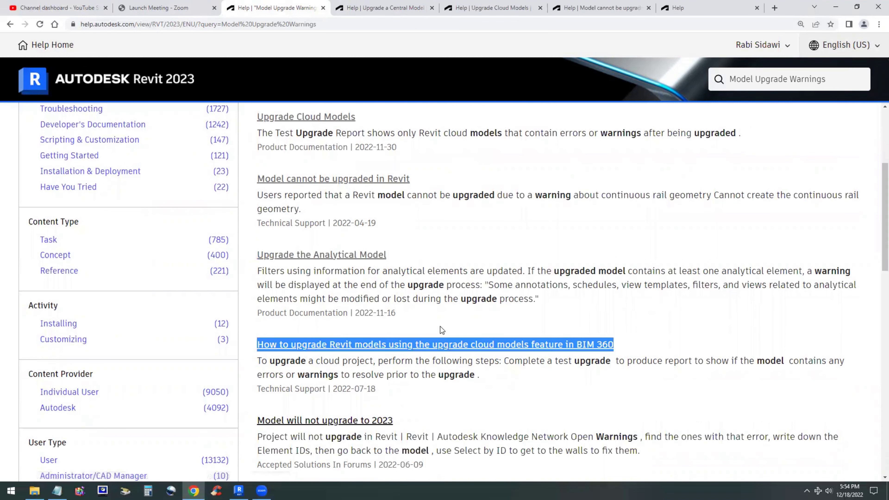
pyautogui.click(421, 328)
pyautogui.scroll(-3, 401, 396)
pyautogui.scroll(-1, 401, 396)
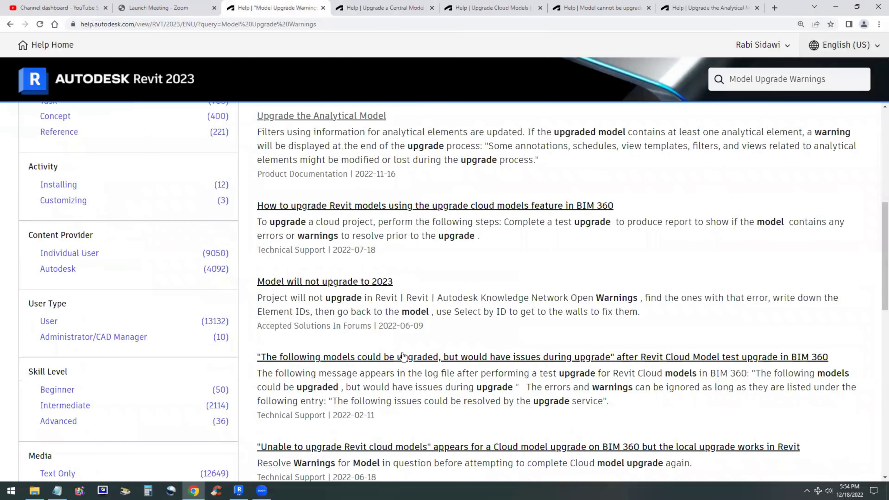
# Step: Review the Upgrade a Central Model and Upgrade Cloud Models articles
pyautogui.click(405, 14)
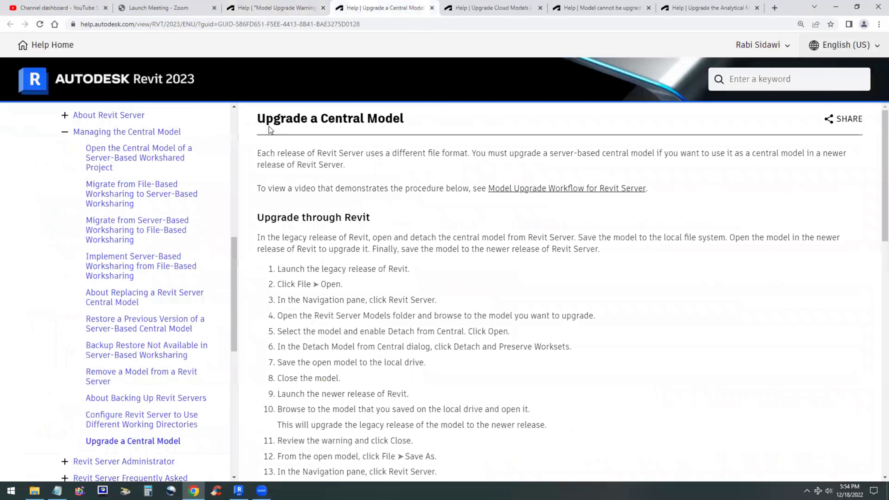
pyautogui.moveTo(257, 119); pyautogui.dragTo(453, 117)
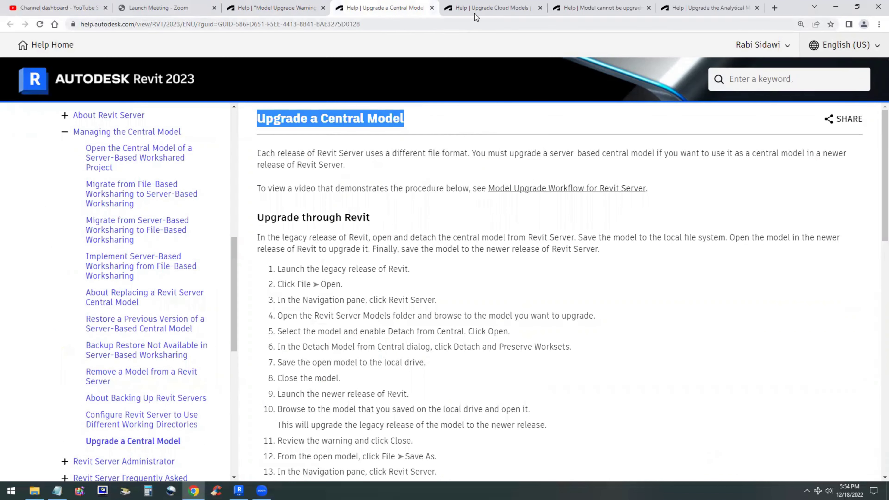
pyautogui.click(482, 13)
pyautogui.moveTo(266, 118); pyautogui.dragTo(418, 117)
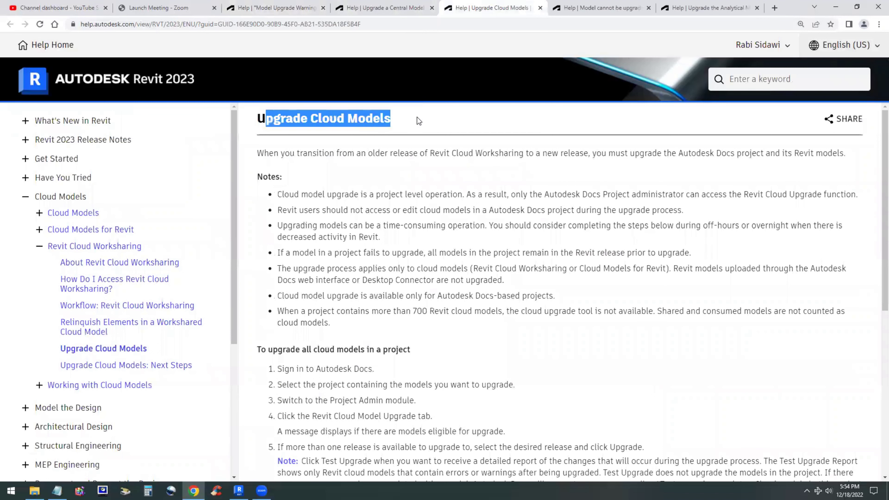
# Step: Review the Model cannot be upgraded in Revit and Upgrade the Analytical Model articles
pyautogui.click(598, 10)
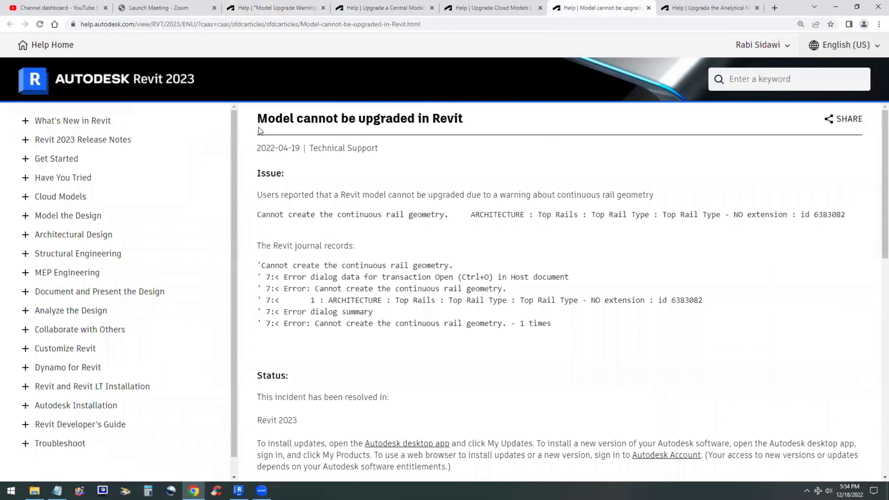
pyautogui.moveTo(258, 119); pyautogui.dragTo(499, 119)
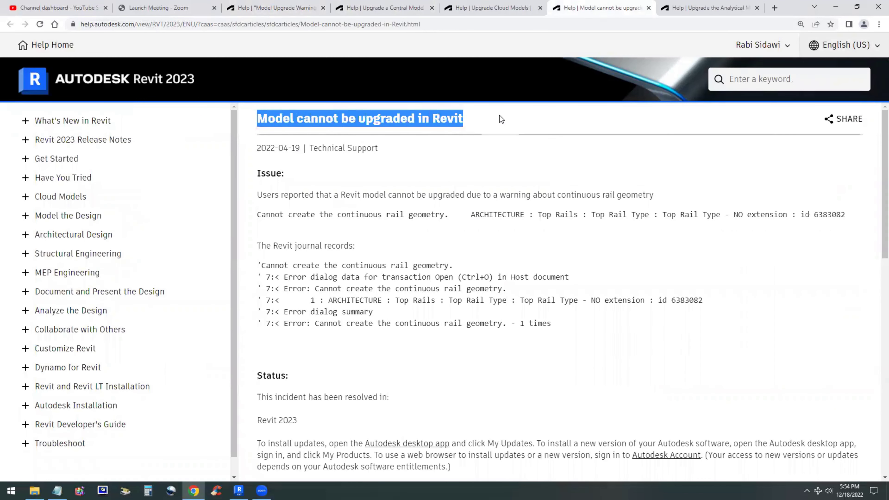
pyautogui.click(500, 119)
pyautogui.click(707, 8)
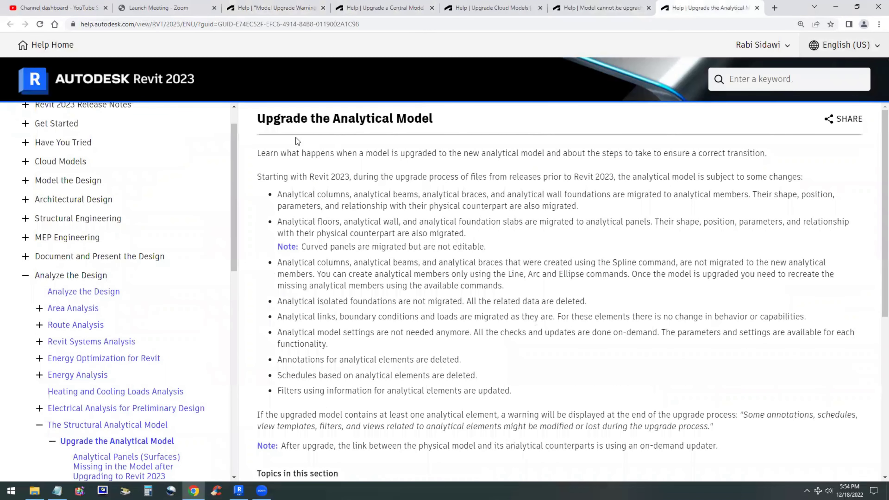
pyautogui.moveTo(259, 118); pyautogui.dragTo(456, 116)
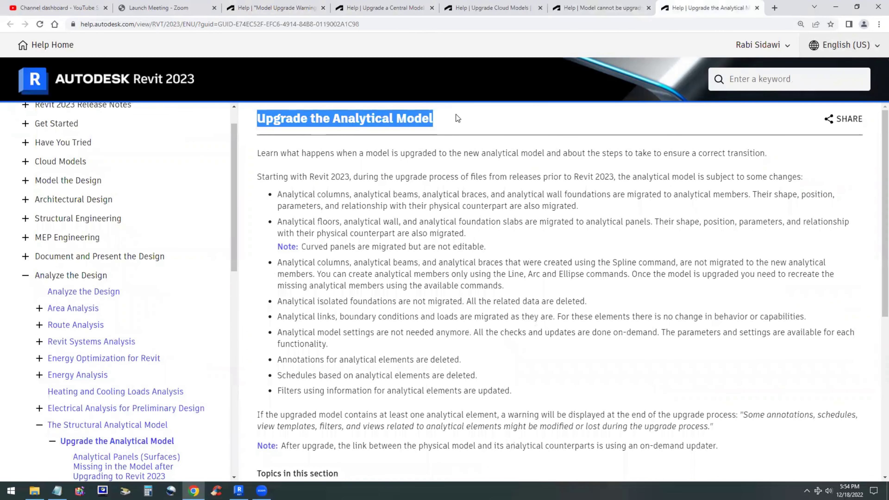
pyautogui.click(434, 178)
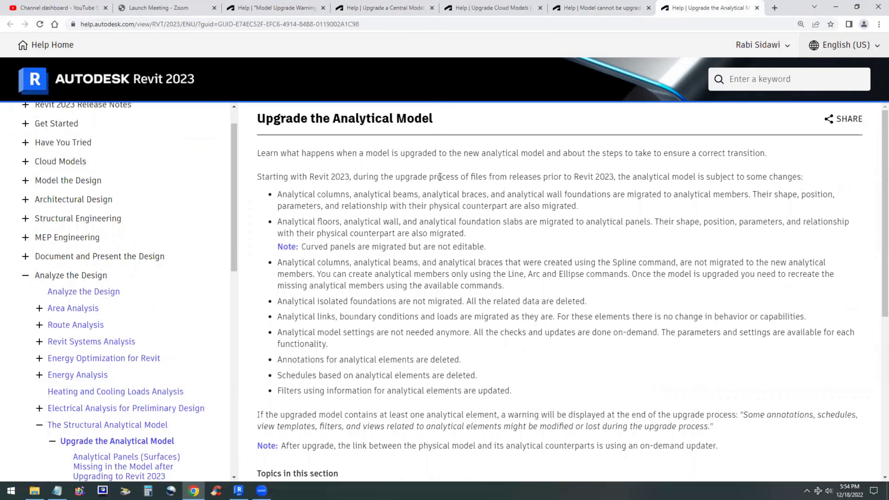
# Step: Cancel the Revit_GASAI_2019 model upgrade and dismiss the Load cancelled message
pyautogui.hotkey('alt', 'Tab')
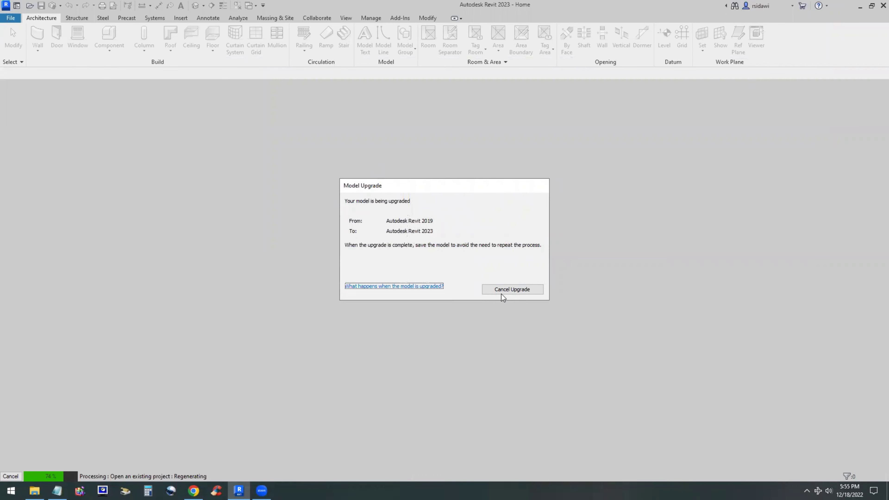
pyautogui.click(506, 290)
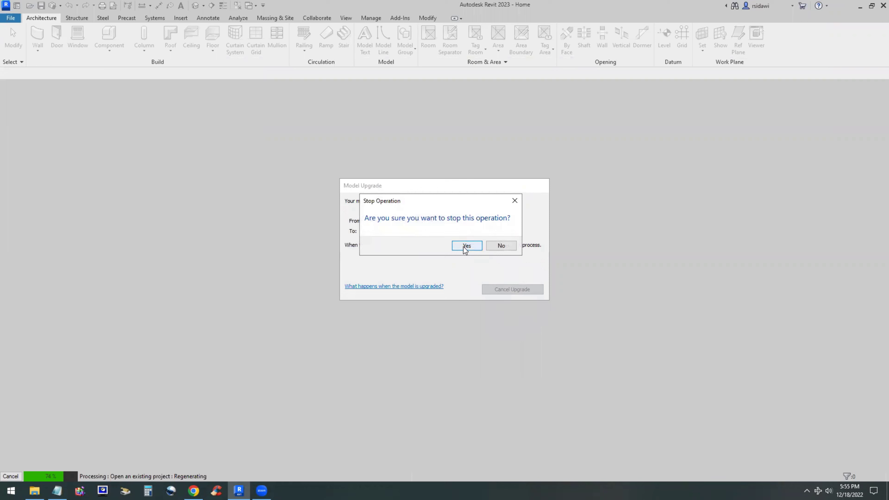
pyautogui.click(463, 246)
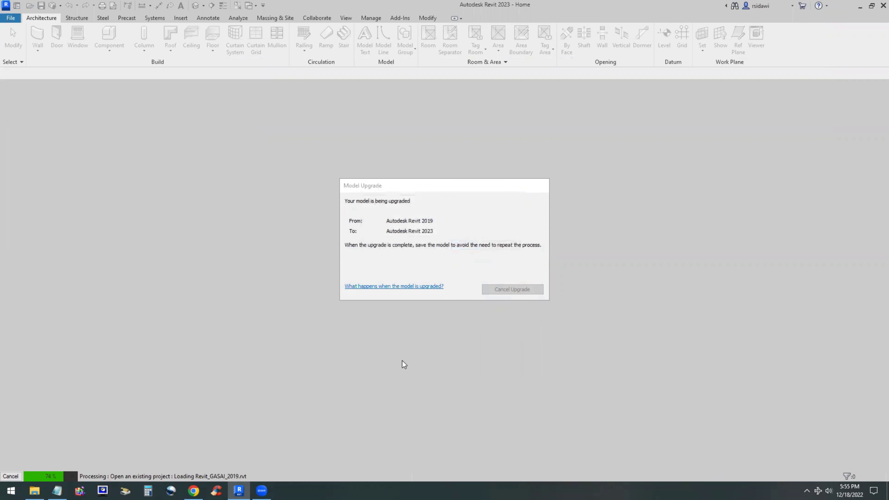
pyautogui.moveTo(34, 491)
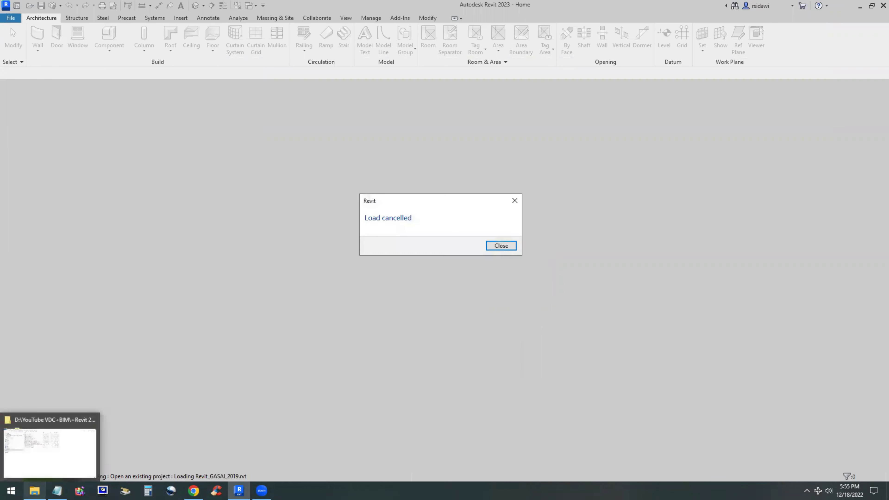
pyautogui.click(496, 246)
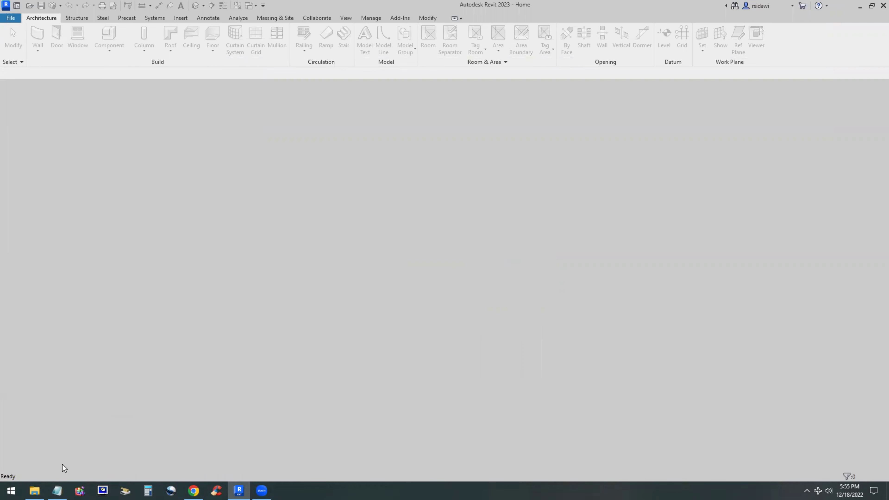
# Step: Open Revit_Conference Center_2023_Model Upgrade Error Report.html from the warnings folder
pyautogui.click(34, 491)
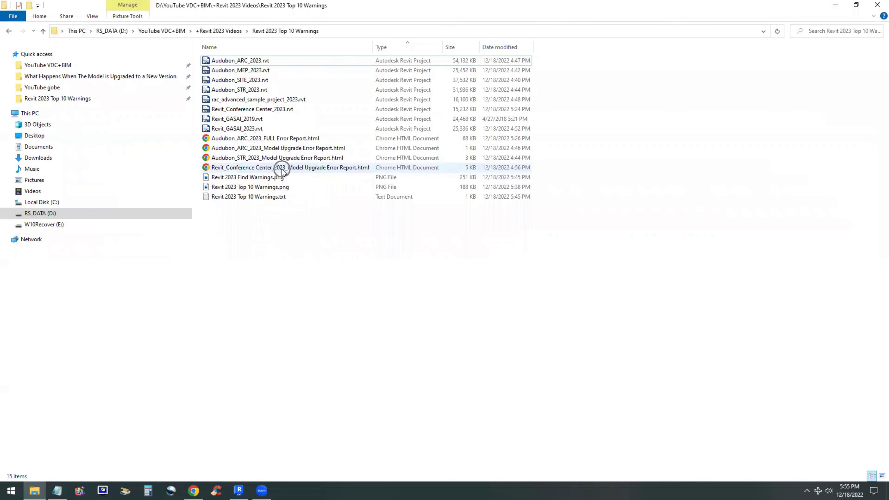
pyautogui.doubleClick(282, 168)
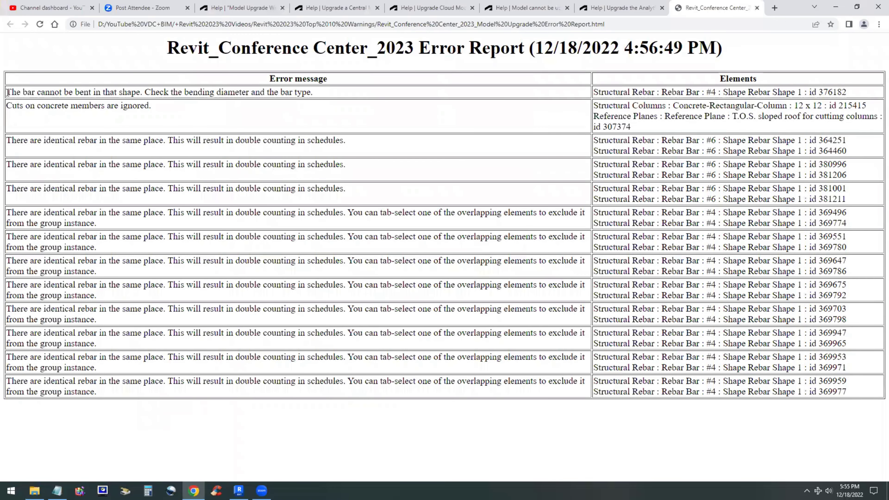
# Step: Review the bent-bar and ignored concrete-cut error messages, then return to the Top 10 Warnings folder
pyautogui.moveTo(178, 90); pyautogui.dragTo(317, 97)
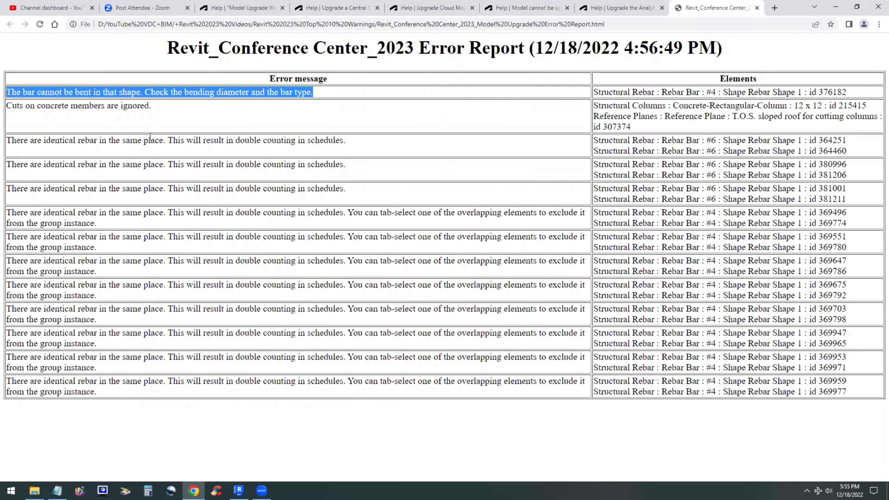
pyautogui.moveTo(6, 104); pyautogui.dragTo(172, 102)
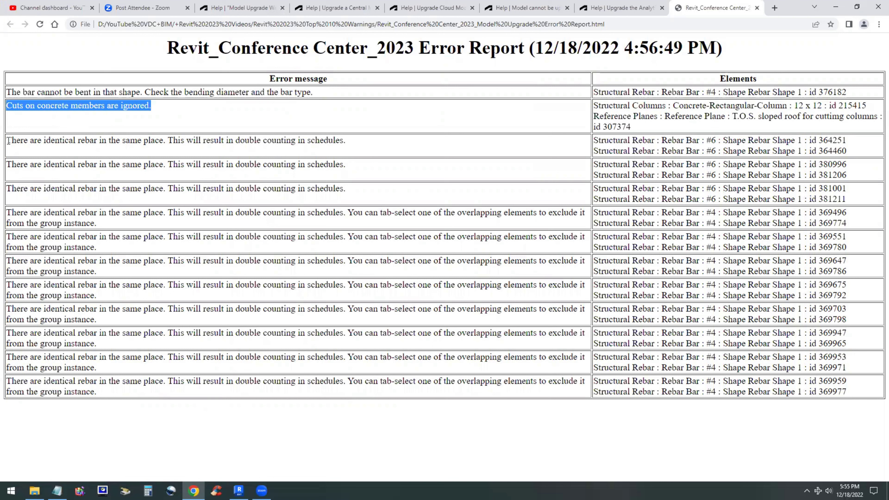
pyautogui.moveTo(8, 140); pyautogui.dragTo(166, 141)
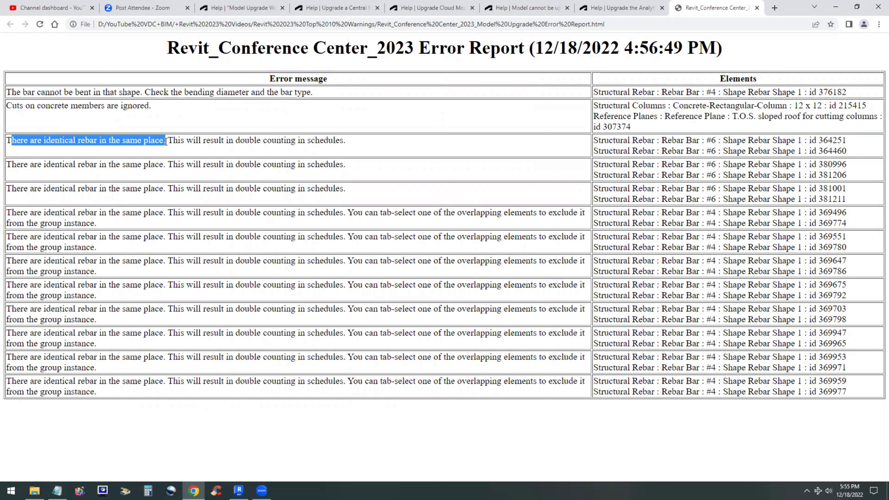
pyautogui.click(157, 209)
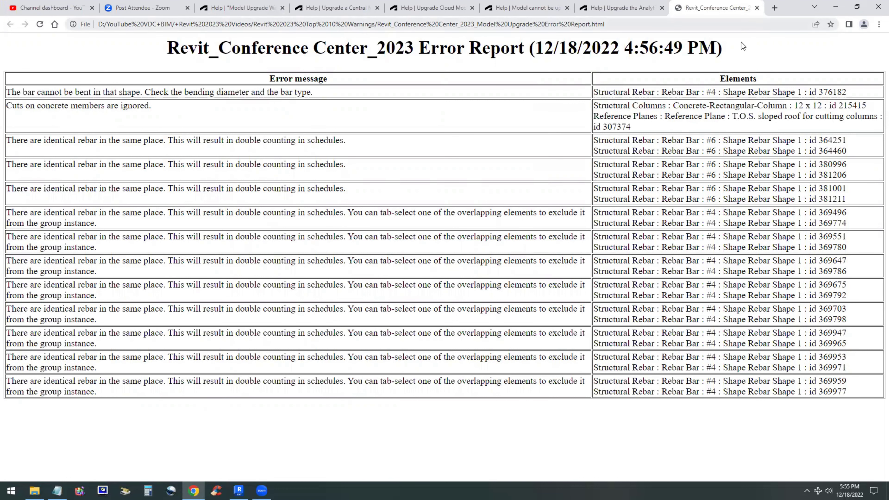
pyautogui.click(35, 490)
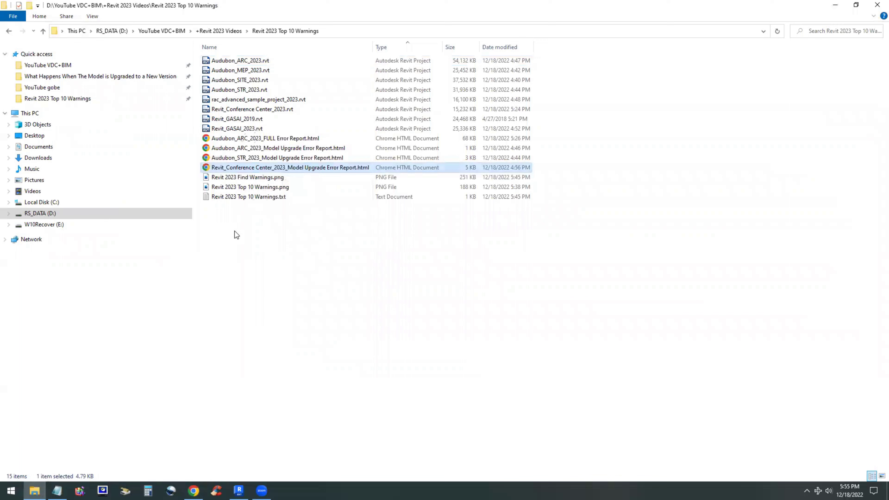
# Step: Open the Audubon_STR_2023 error report, enlarge it, and review the Can't keep elements joined messages
pyautogui.doubleClick(273, 159)
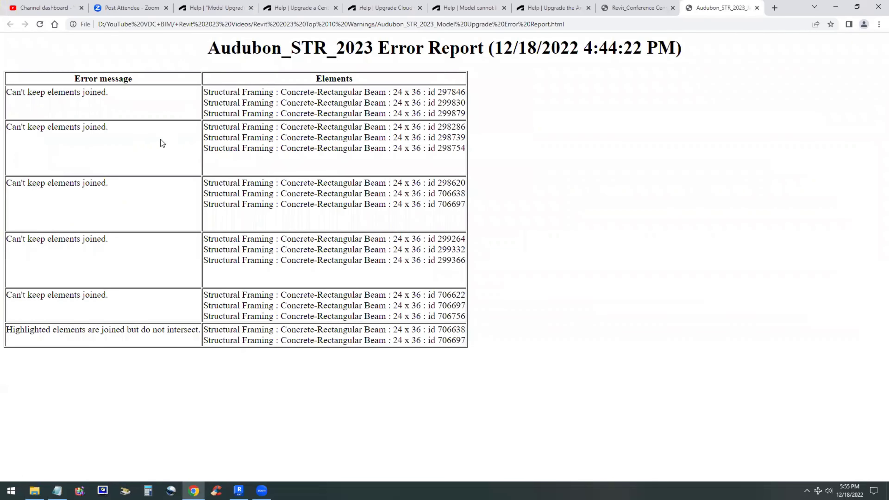
pyautogui.hotkey('ctrl', '+')
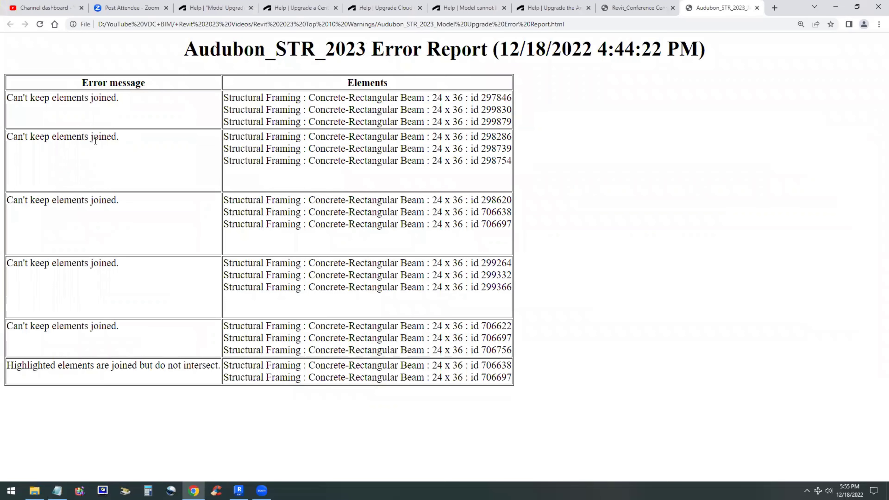
pyautogui.hotkey('ctrl', '+')
pyautogui.tripleClick(161, 110)
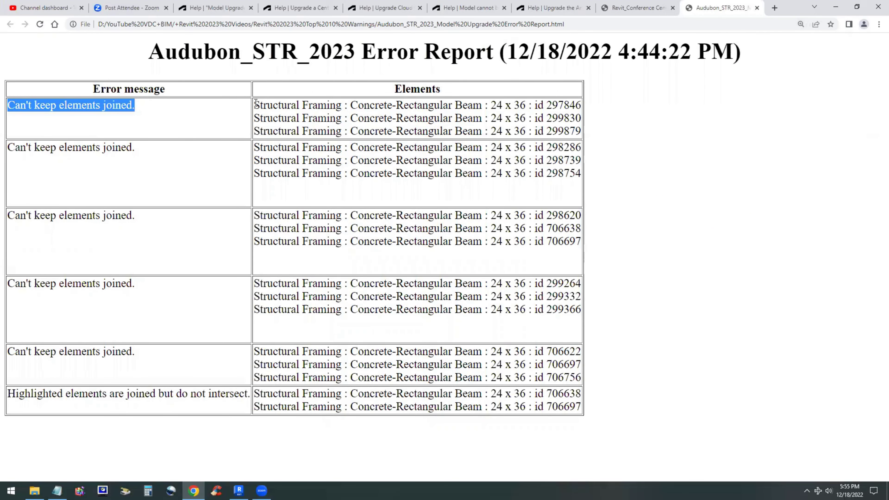
pyautogui.moveTo(256, 104); pyautogui.dragTo(587, 113)
pyautogui.click(557, 113)
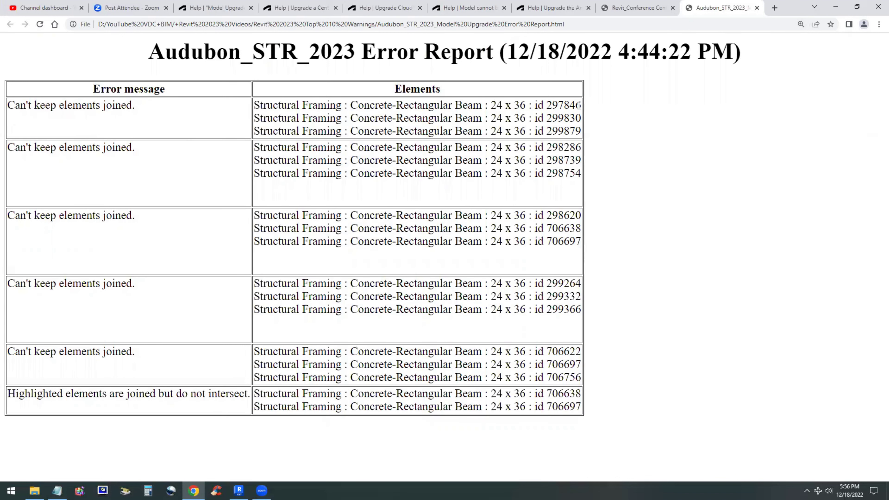
# Step: Copy the first beam's id 297846 and open the chosen project in Revit
pyautogui.moveTo(581, 105); pyautogui.dragTo(545, 105)
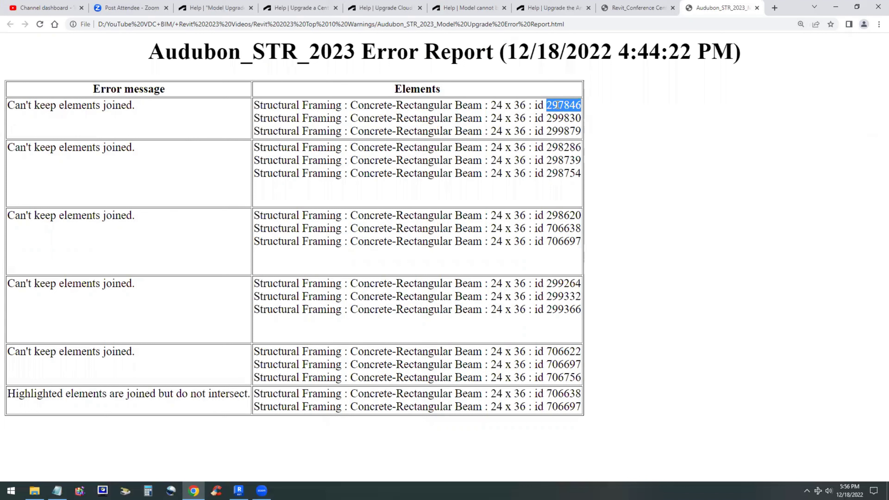
pyautogui.rightClick(558, 106)
pyautogui.click(574, 113)
pyautogui.hotkey('alt', 'Tab')
pyautogui.click(772, 467)
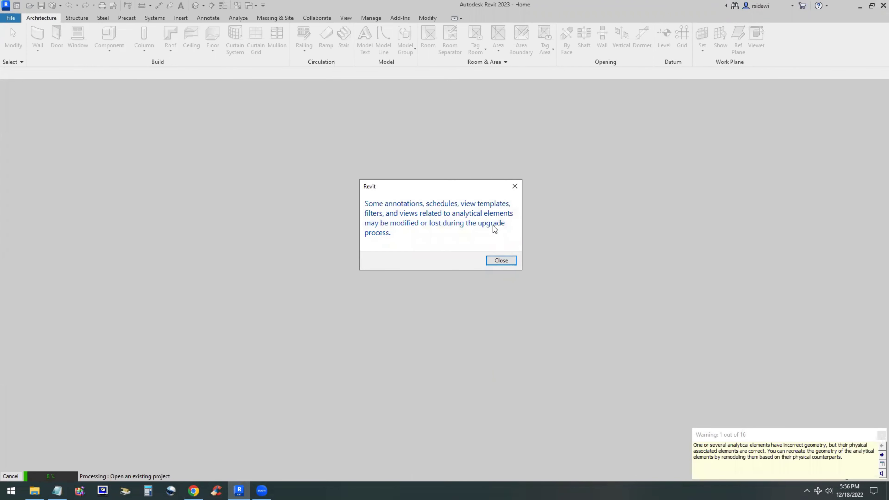
# Step: Dismiss the analytical upgrade notice and expand both groups of the 16 model warnings
pyautogui.click(501, 261)
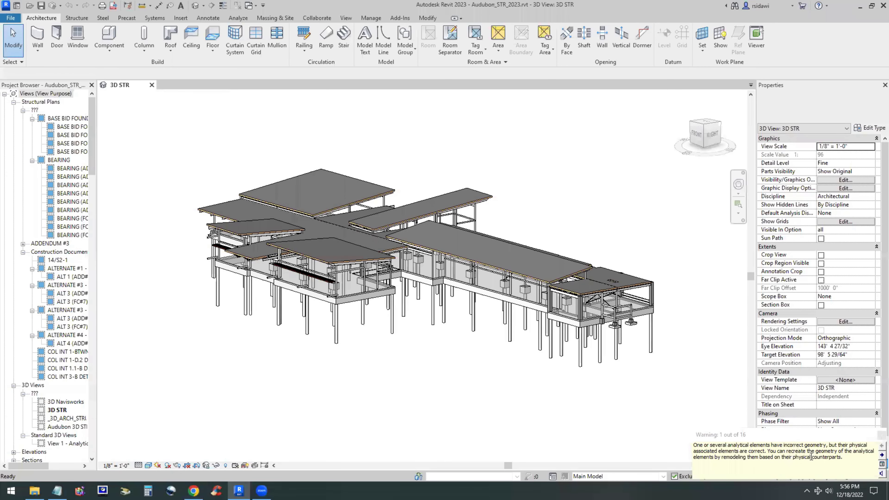
pyautogui.click(881, 455)
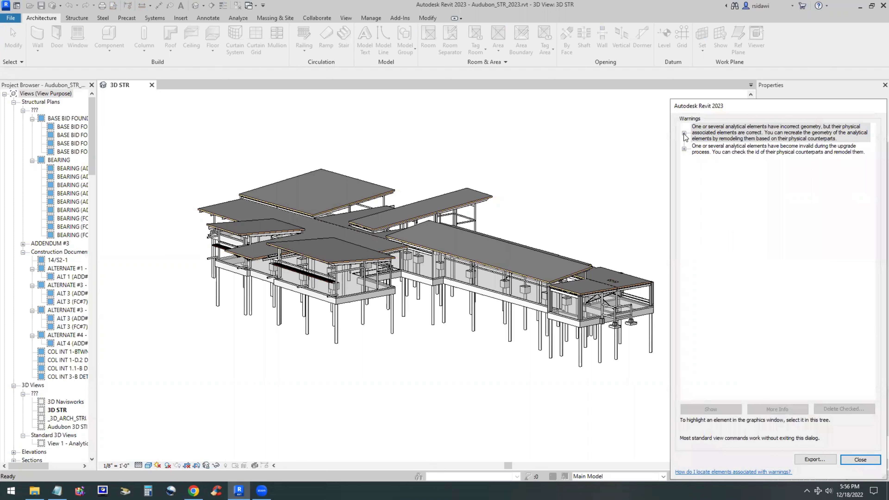
pyautogui.click(684, 133)
pyautogui.click(684, 222)
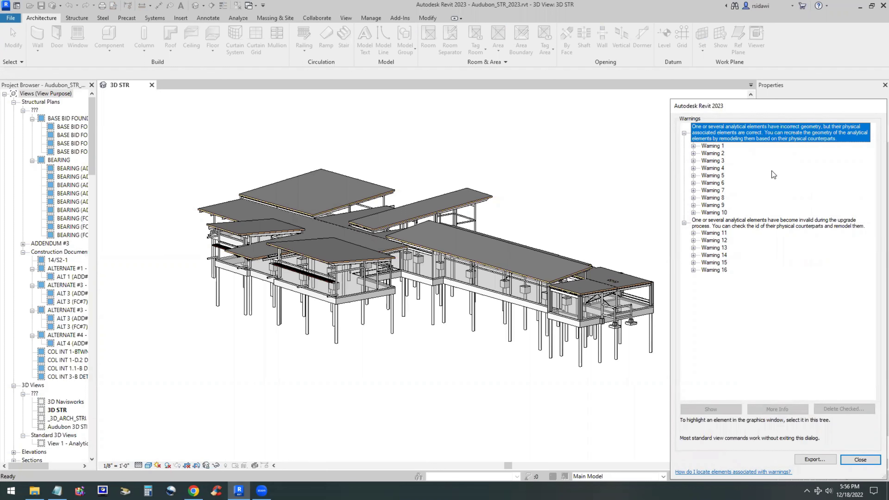
# Step: Export the warnings as Audubon_STR_2023_Error Report2 HTML and close the warnings list
pyautogui.click(817, 460)
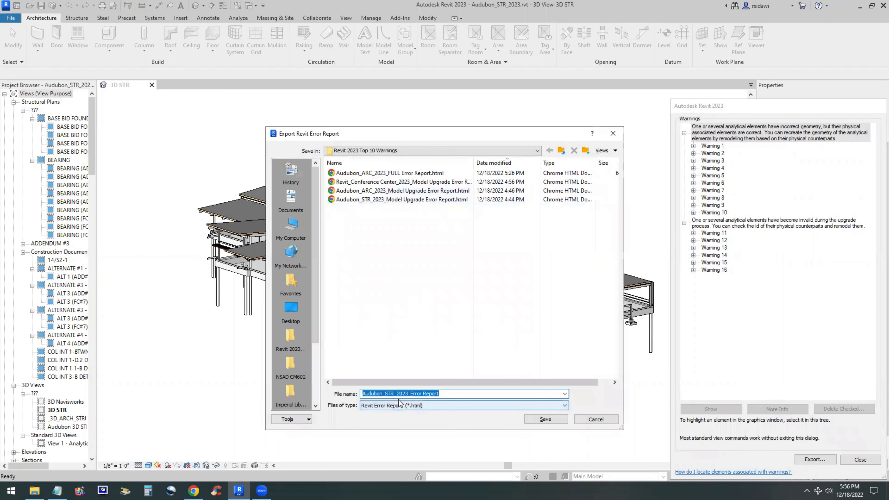
pyautogui.click(441, 393)
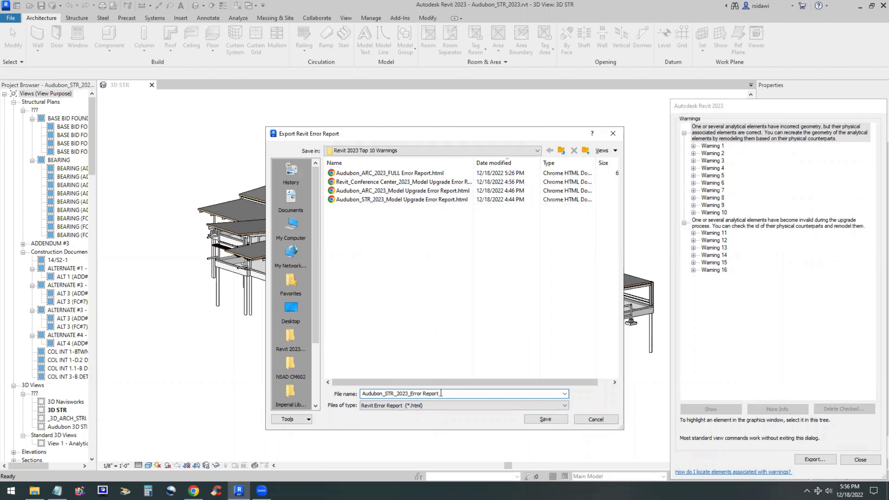
pyautogui.click(546, 420)
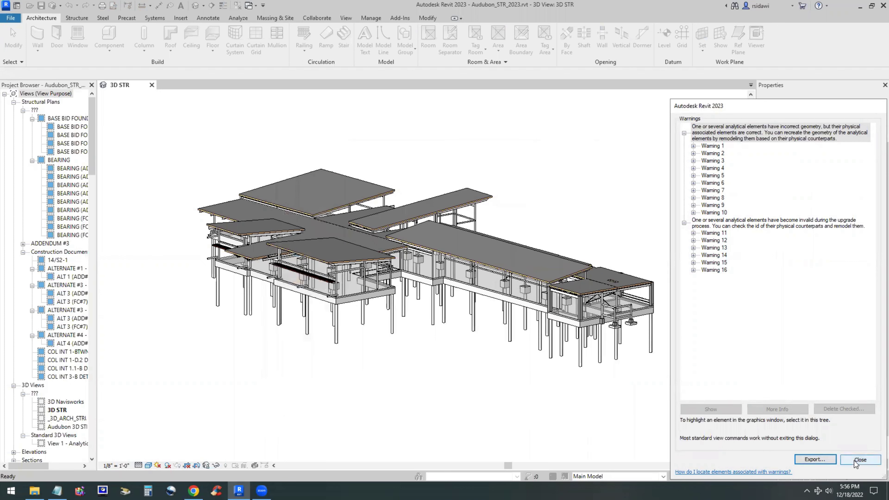
pyautogui.click(860, 460)
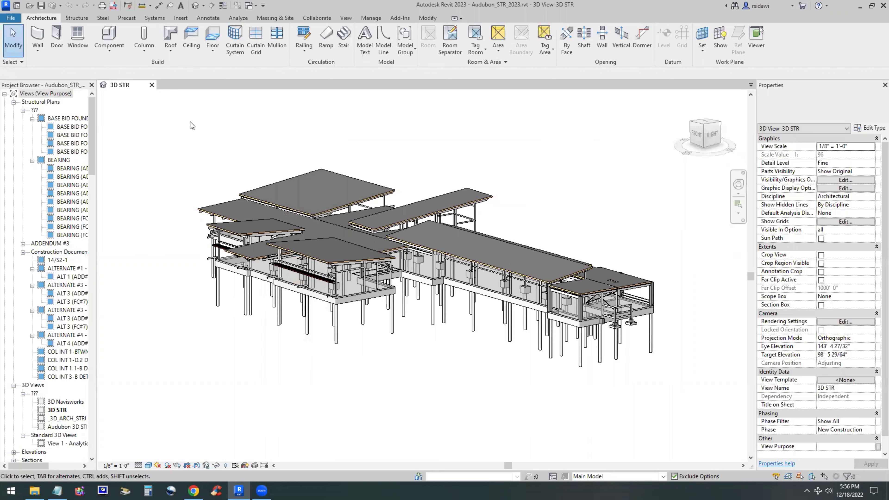
# Step: Find, zoom to and select beam 297846 using Select by ID
pyautogui.click(369, 18)
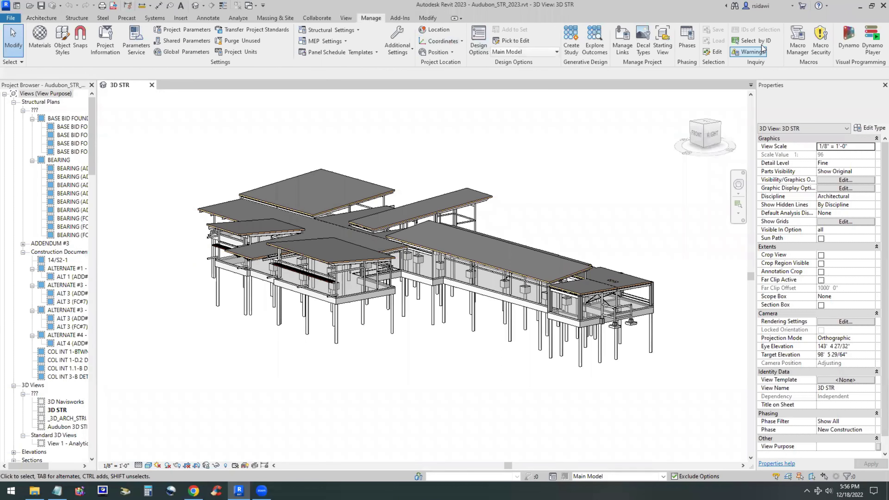
pyautogui.click(749, 42)
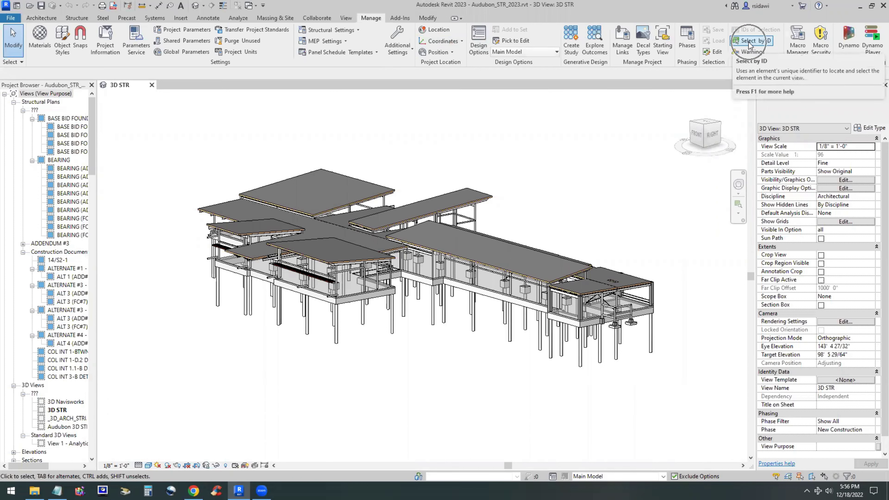
pyautogui.hotkey('ctrl', 'v')
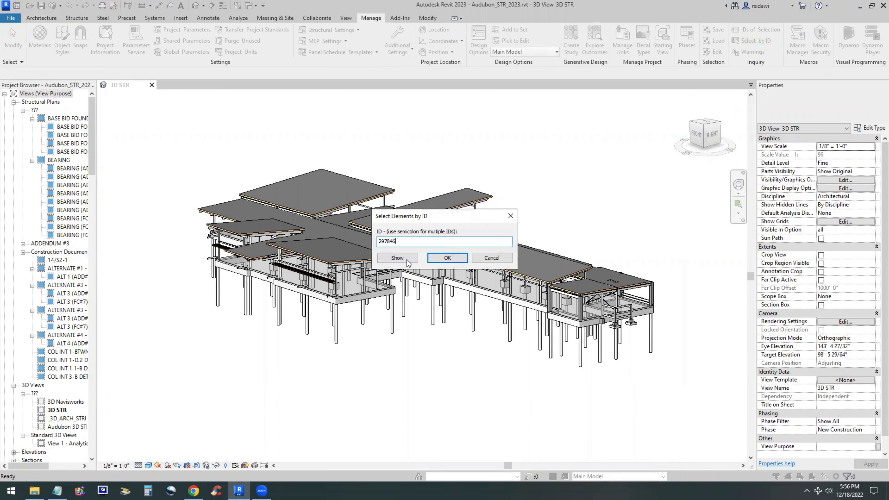
pyautogui.click(398, 258)
pyautogui.click(410, 261)
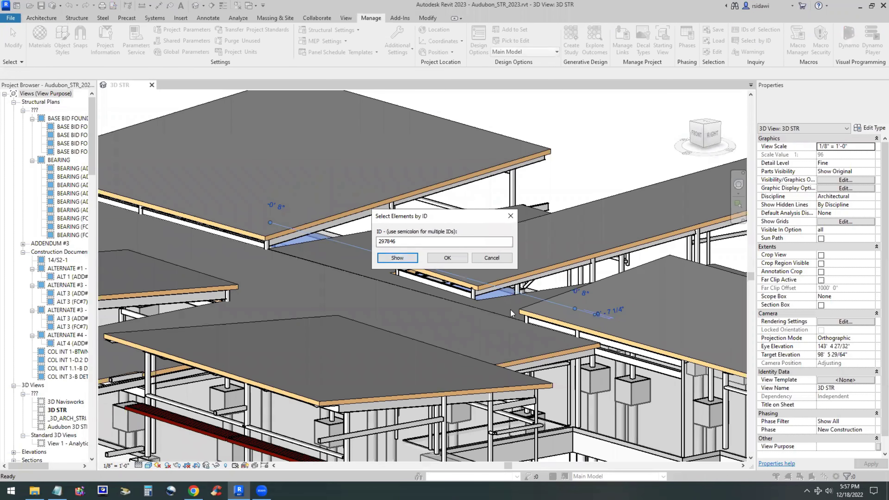
pyautogui.click(448, 259)
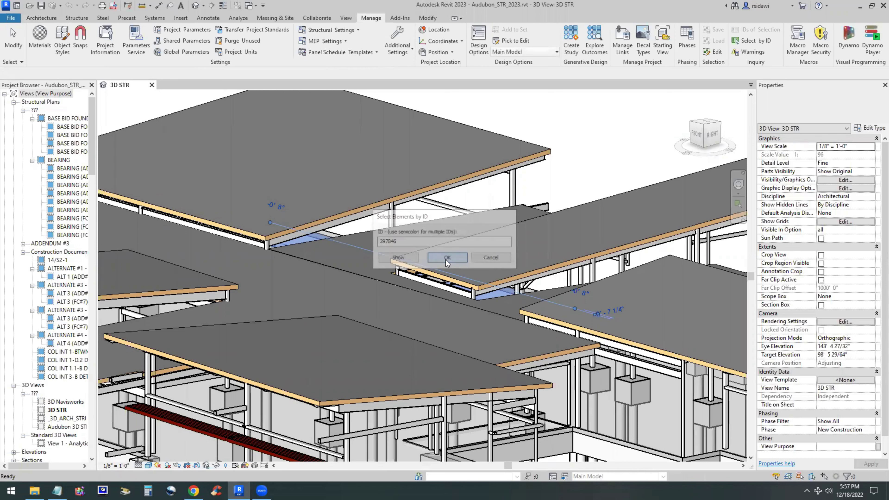
# Step: Inspect the selected girder's level offset values and type properties
pyautogui.keyDown('shift'); pyautogui.moveTo(469, 269); pyautogui.dragTo(163, 339, button='middle'); pyautogui.keyUp('shift')
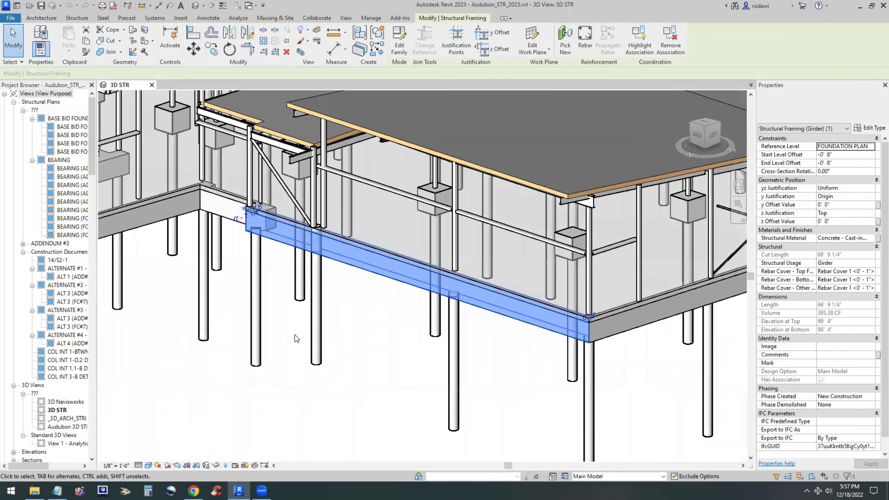
pyautogui.moveTo(293, 337); pyautogui.dragTo(265, 402, button='middle')
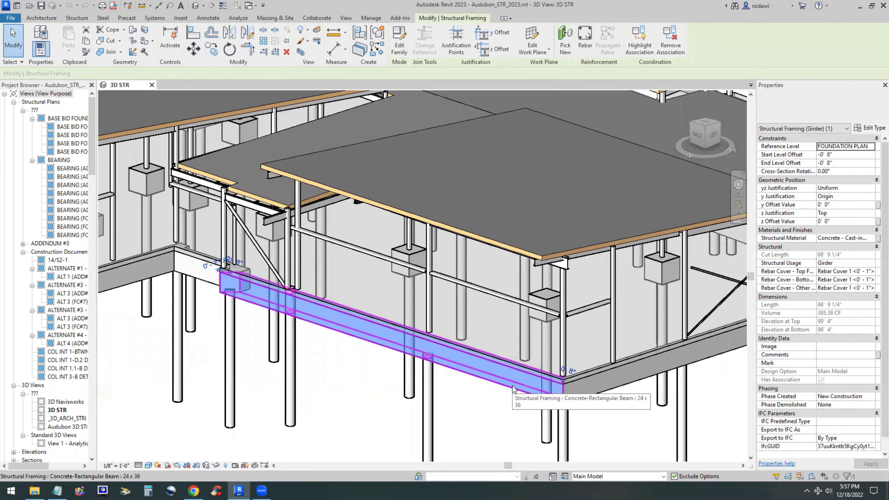
pyautogui.click(822, 161)
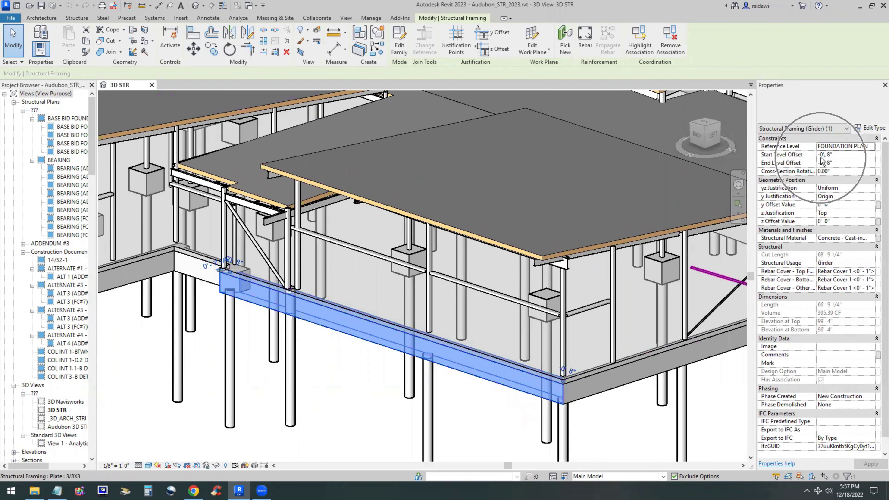
pyautogui.click(870, 128)
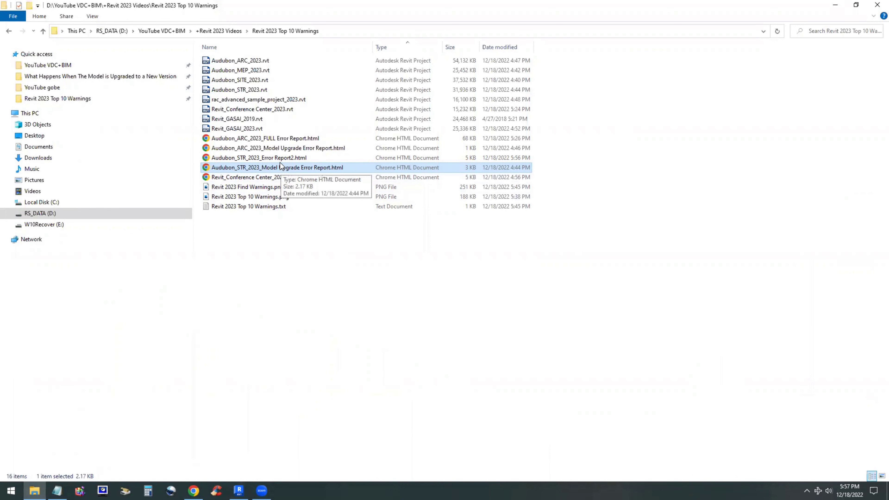
# Step: Open the Audubon_ARC_2023 model upgrade error report in Chrome and review the wall join error
pyautogui.doubleClick(280, 148)
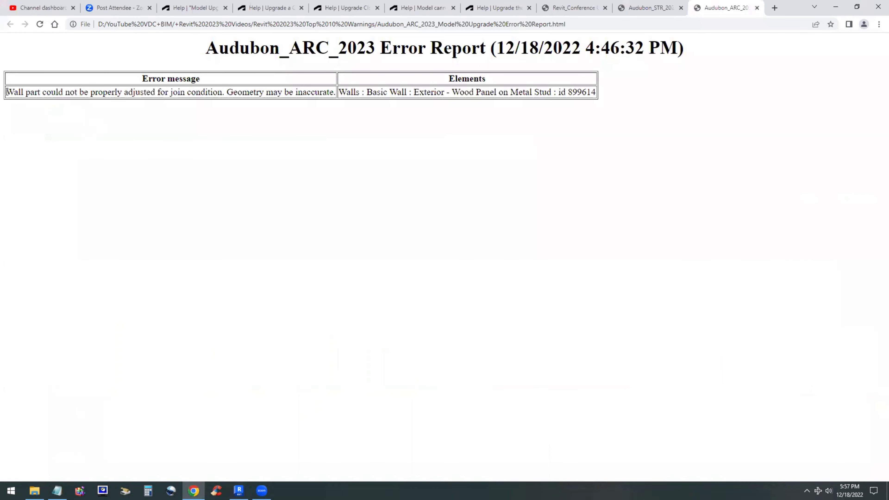
pyautogui.keyDown('ctrl'); pyautogui.scroll(2, 39, 101); pyautogui.keyUp('ctrl')
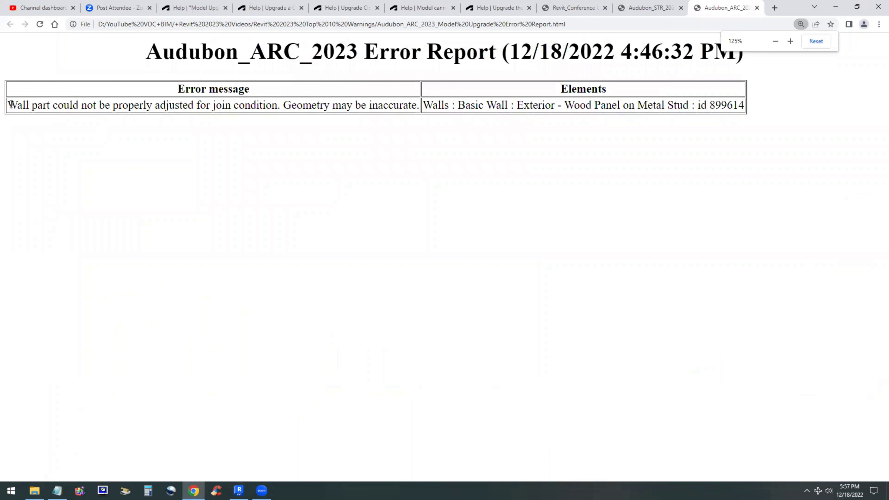
pyautogui.moveTo(10, 104); pyautogui.dragTo(419, 106)
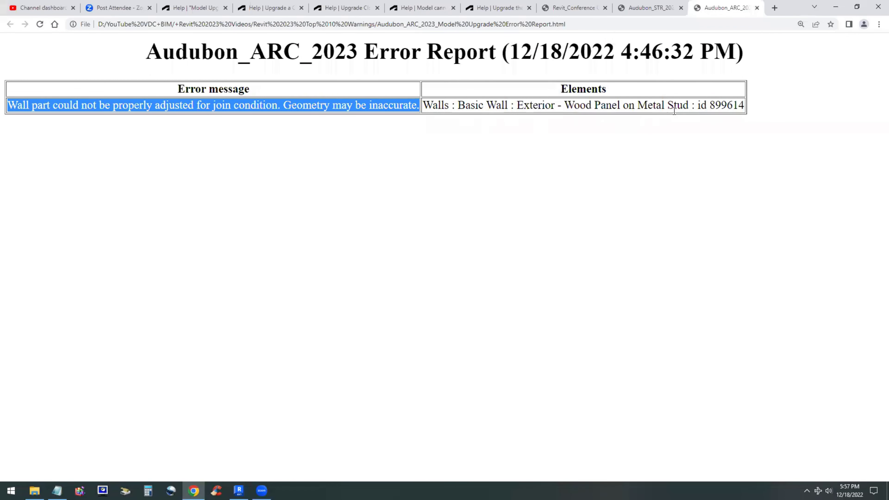
pyautogui.click(700, 104)
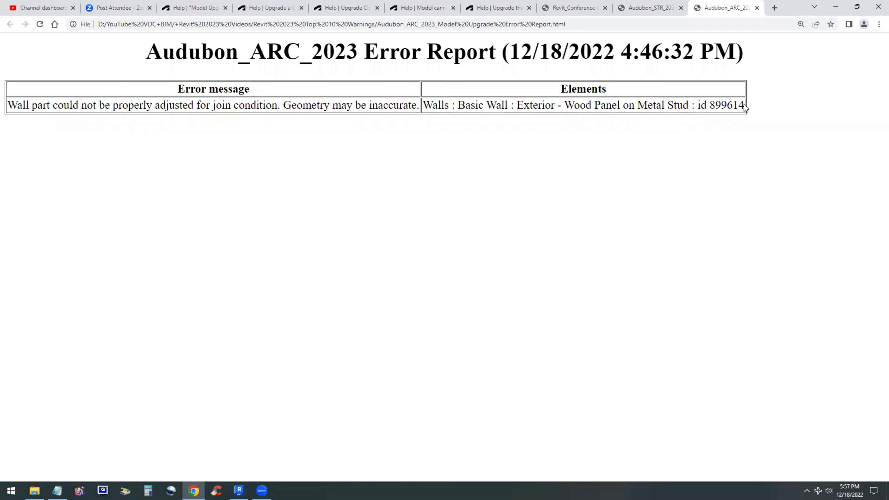
# Step: Copy the wall's element id 899614 from the report's Elements cell
pyautogui.moveTo(744, 104); pyautogui.dragTo(713, 106)
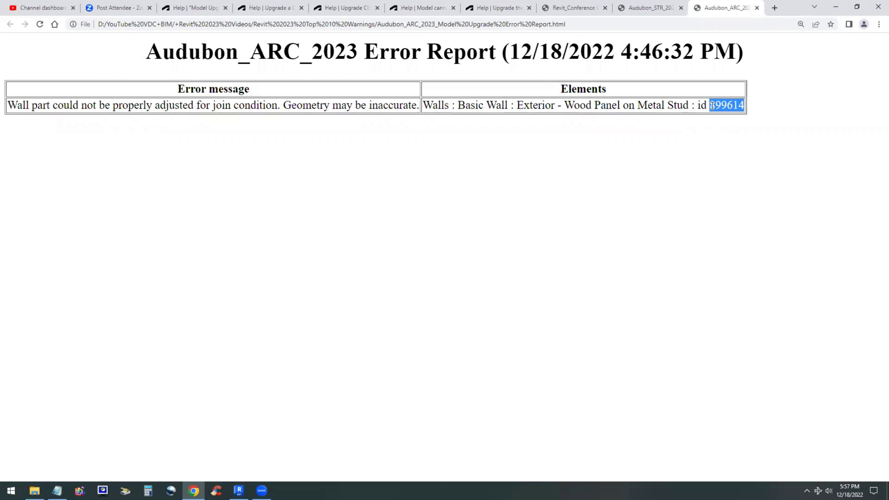
pyautogui.rightClick(713, 106)
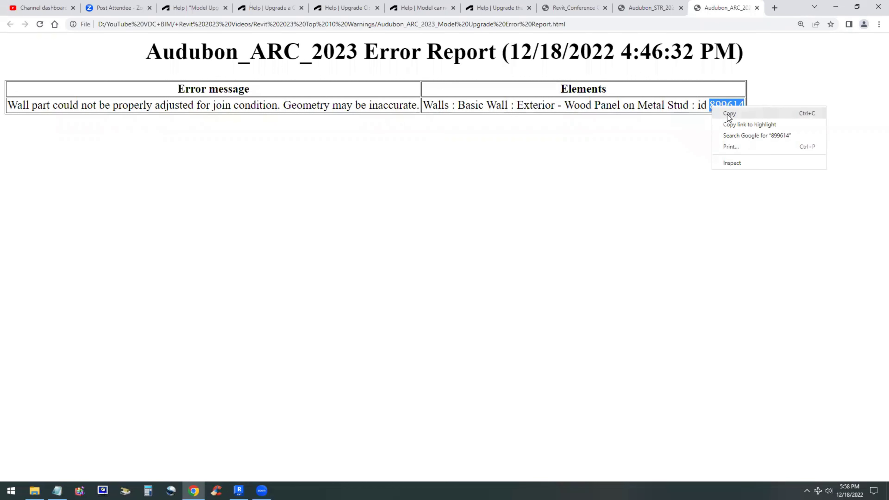
pyautogui.click(728, 114)
pyautogui.click(683, 166)
# Step: In Revit, select wall 899614 with Manage > Select by ID using the pasted id
pyautogui.hotkey('alt', 'Tab')
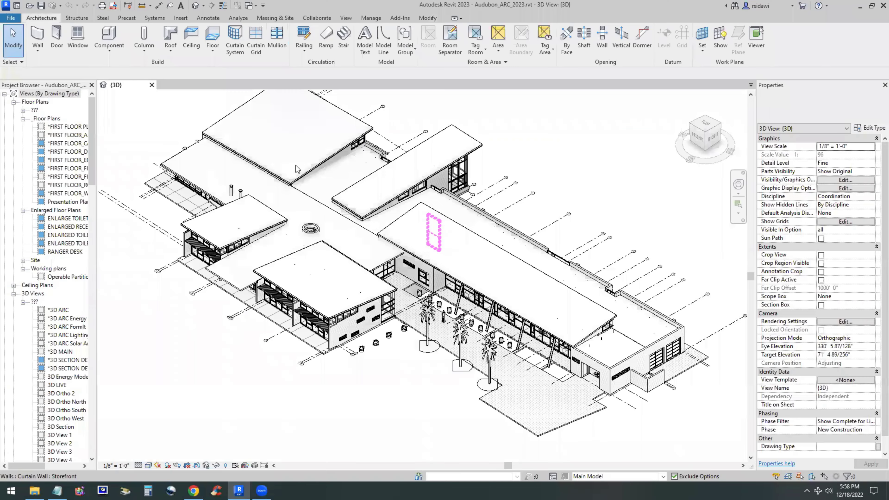
pyautogui.click(368, 17)
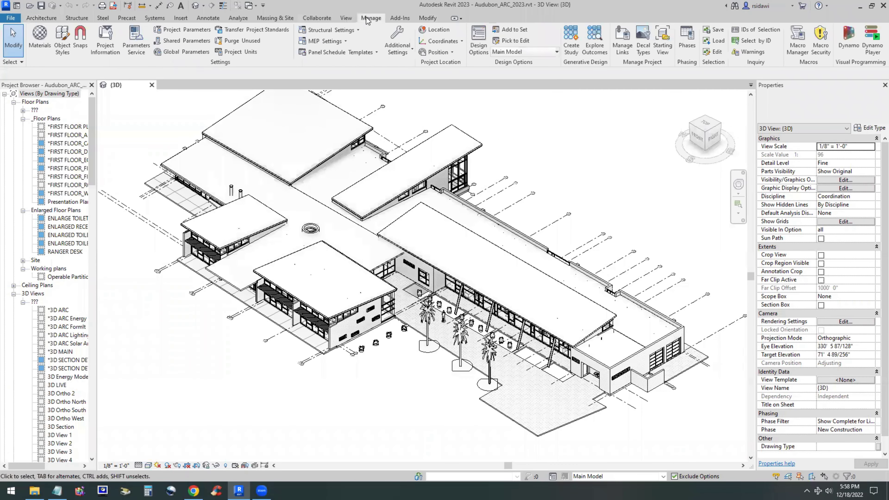
pyautogui.click(748, 44)
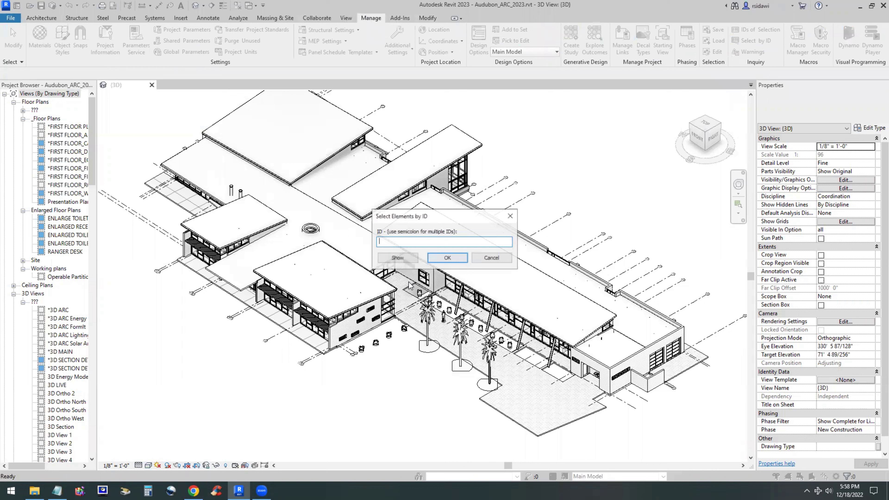
pyautogui.click(421, 240)
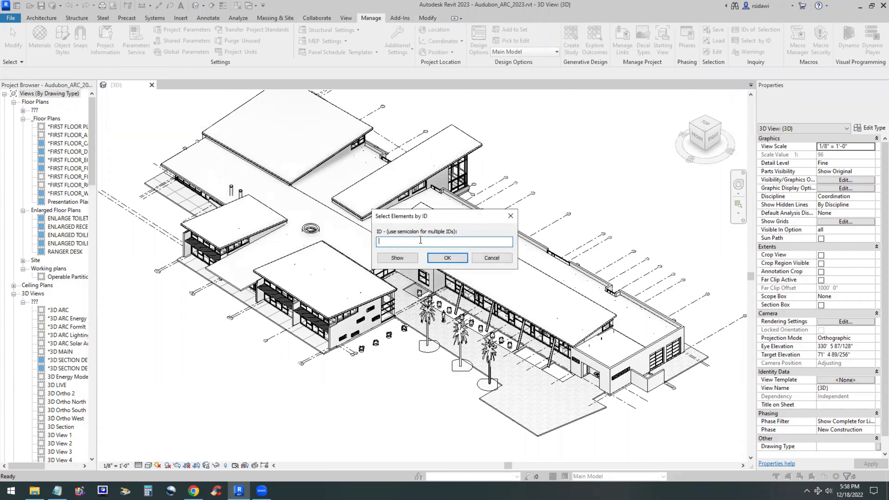
pyautogui.hotkey('ctrl', 'v')
pyautogui.moveTo(416, 245); pyautogui.dragTo(359, 242)
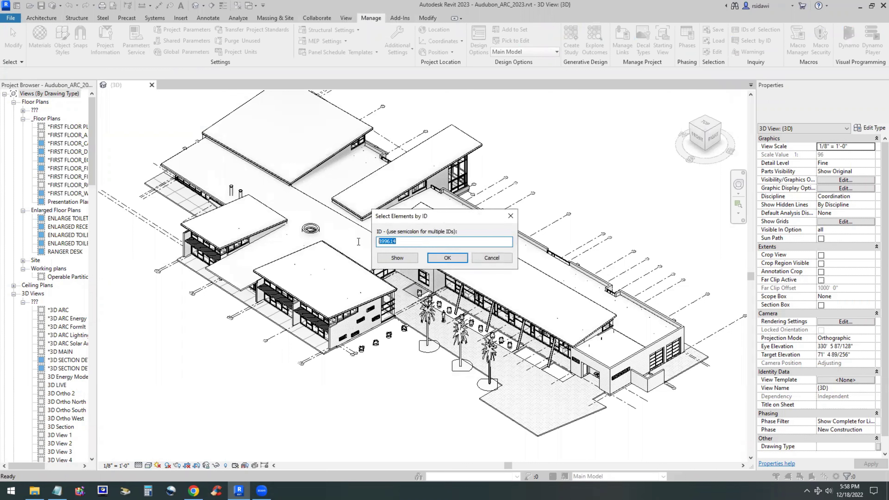
pyautogui.click(451, 262)
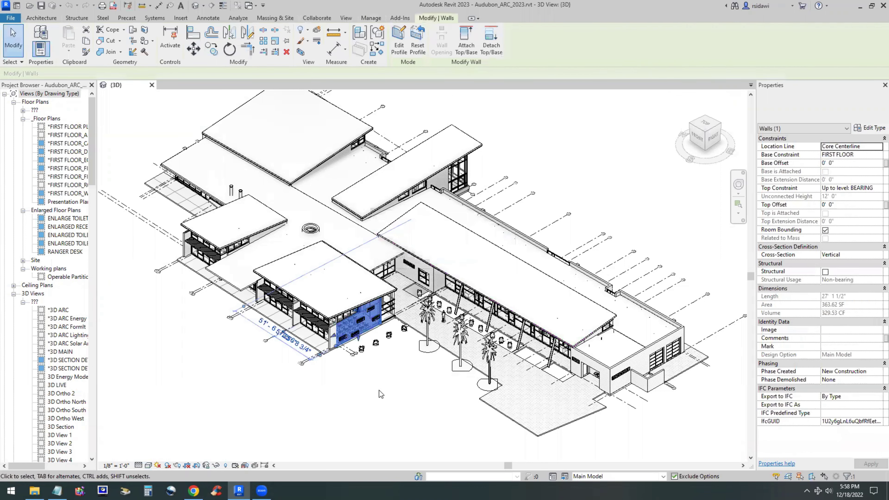
# Step: Isolate the wall in a selection box and orbit the 3D view to see both faces
pyautogui.scroll(3, 346, 335)
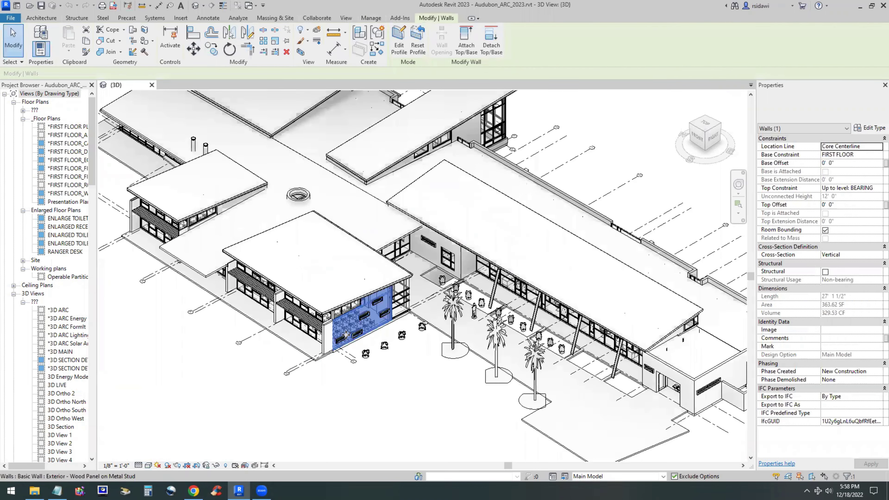
pyautogui.scroll(3, 346, 335)
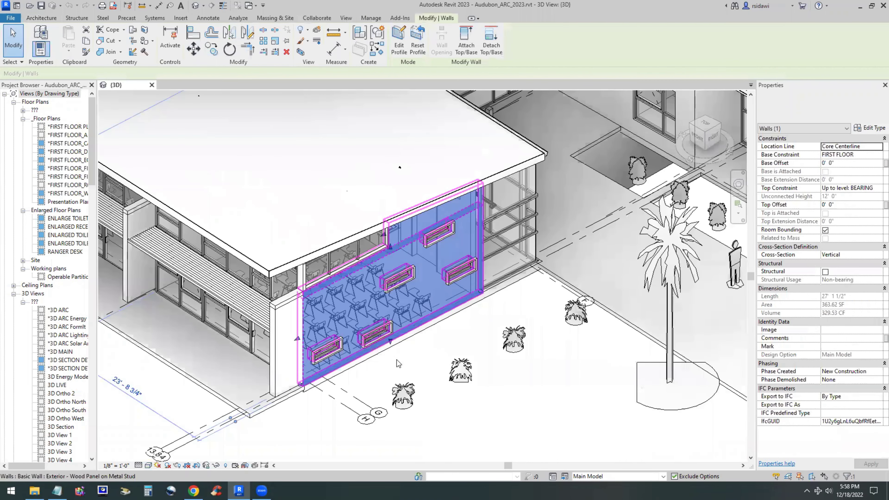
pyautogui.click(301, 52)
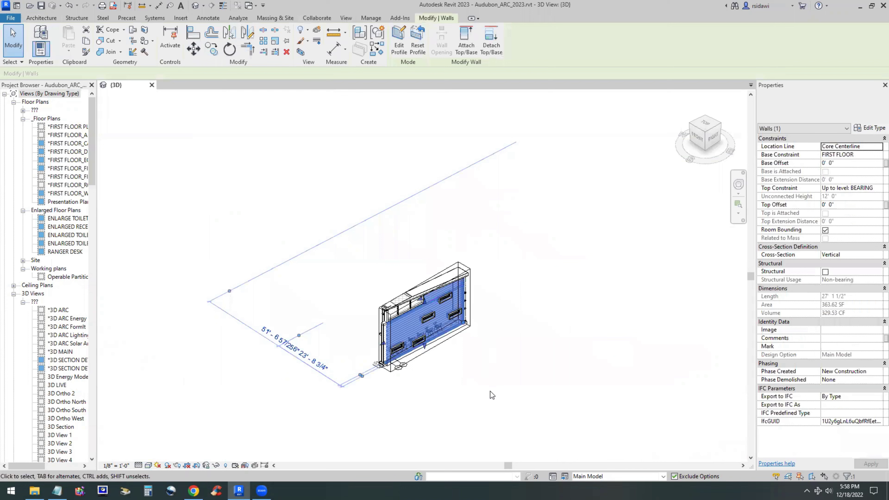
pyautogui.keyDown('shift'); pyautogui.moveTo(493, 395); pyautogui.dragTo(444, 352, button='middle'); pyautogui.keyUp('shift')
pyautogui.scroll(5, 445, 352)
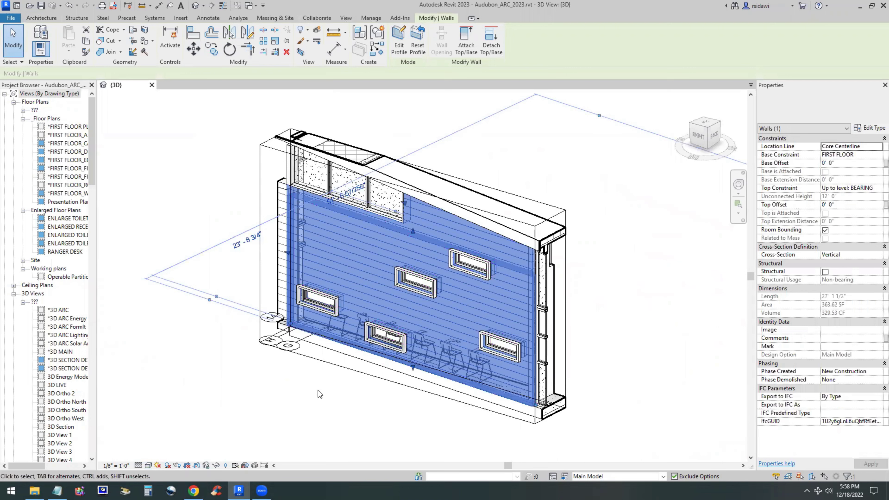
pyautogui.keyDown('shift'); pyautogui.moveTo(313, 394); pyautogui.dragTo(295, 389, button='middle'); pyautogui.keyUp('shift')
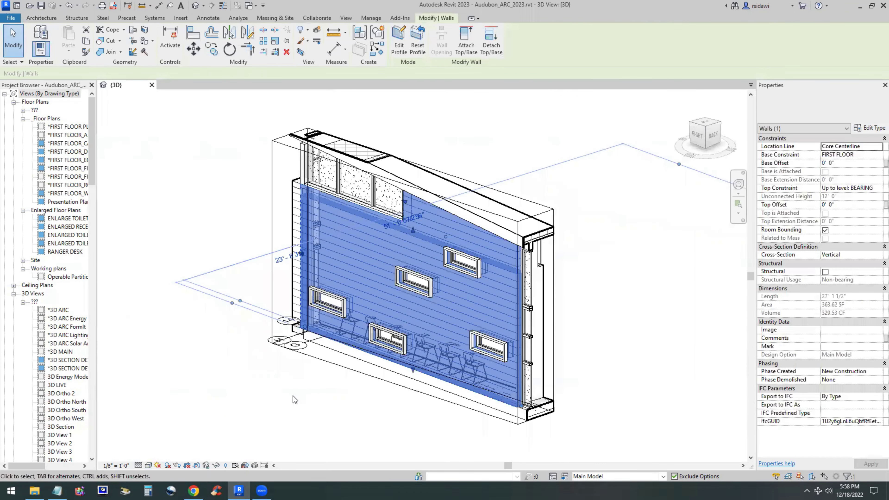
pyautogui.hotkey('alt', 'Tab')
# Step: Open 'Find Warnings for a Selected Element' in a new tab and highlight its steps 1 and 2
pyautogui.rightClick(362, 170)
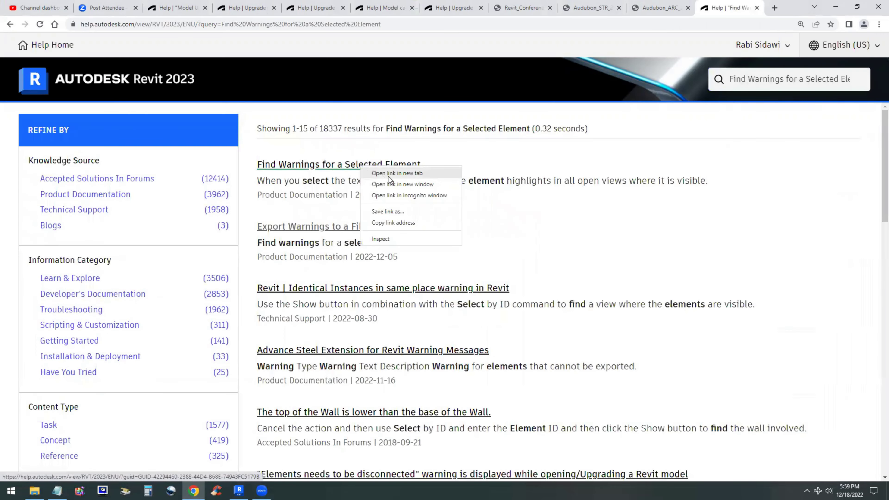
pyautogui.click(389, 174)
pyautogui.click(724, 11)
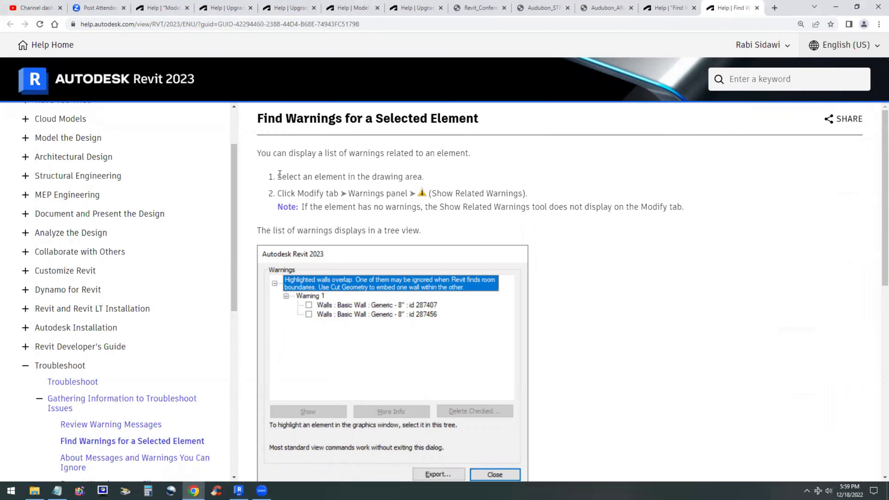
pyautogui.moveTo(279, 177); pyautogui.dragTo(440, 176)
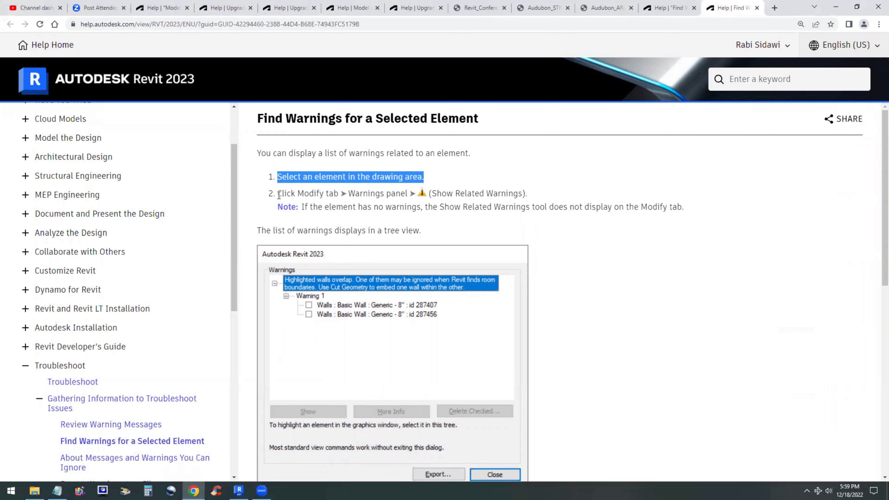
pyautogui.moveTo(279, 195); pyautogui.dragTo(522, 194)
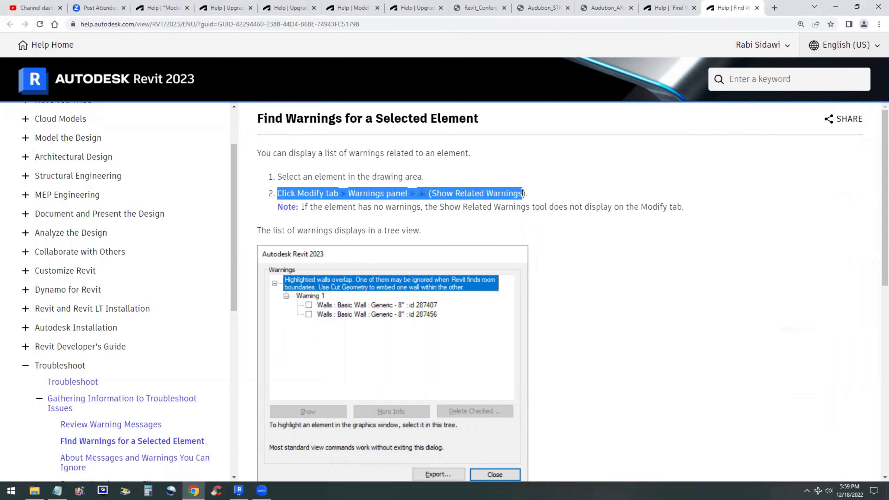
pyautogui.click(527, 219)
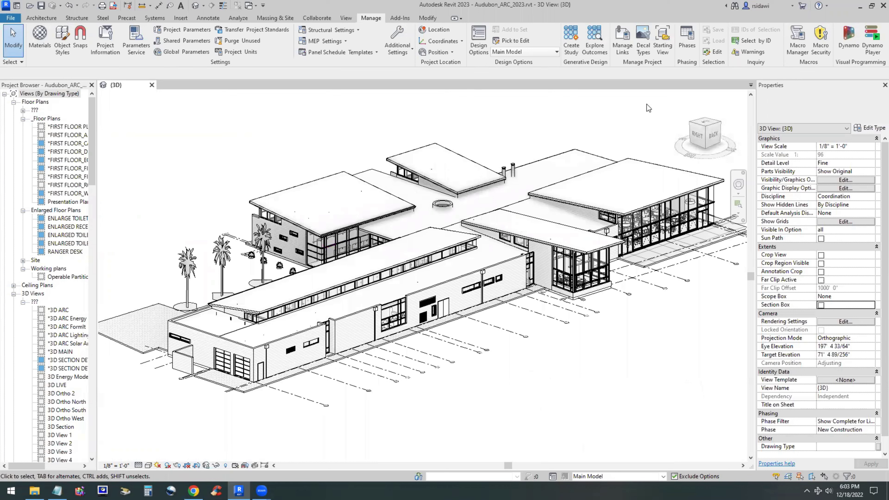
# Step: Select the curtain wall mullion by its pasted id and list its related warnings
pyautogui.click(752, 40)
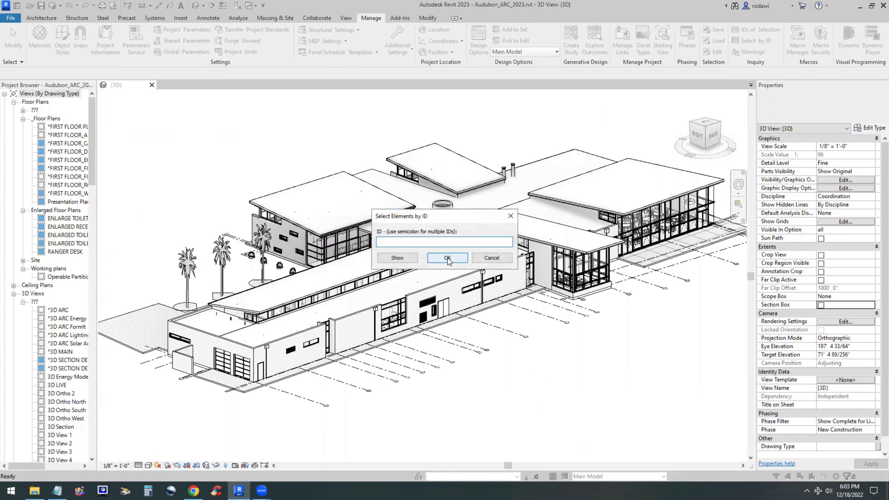
pyautogui.hotkey('ctrl', 'v')
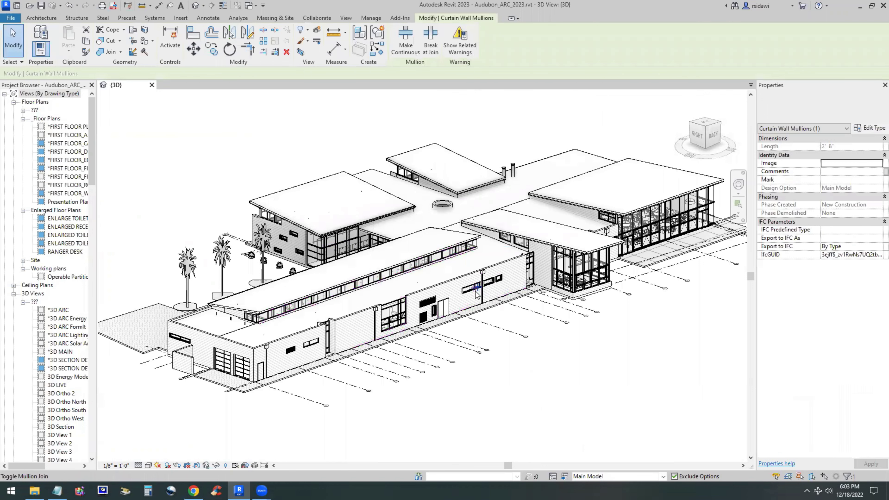
pyautogui.scroll(6, 477, 294)
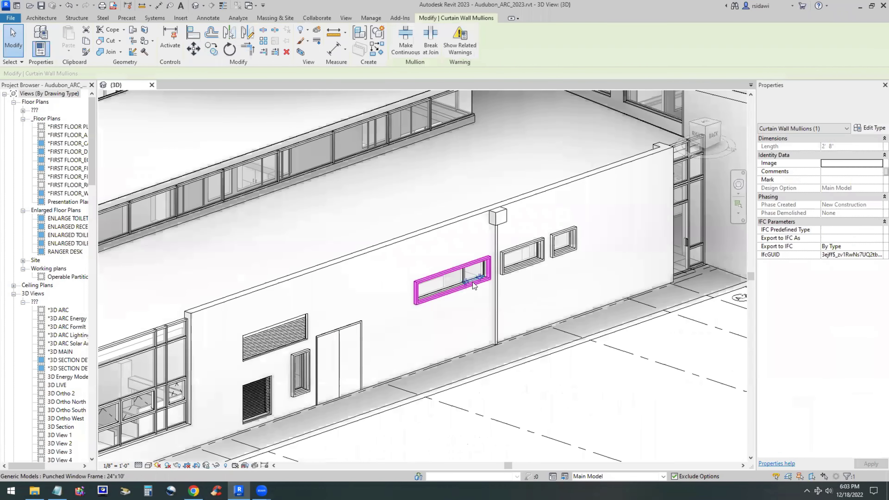
pyautogui.scroll(5, 475, 285)
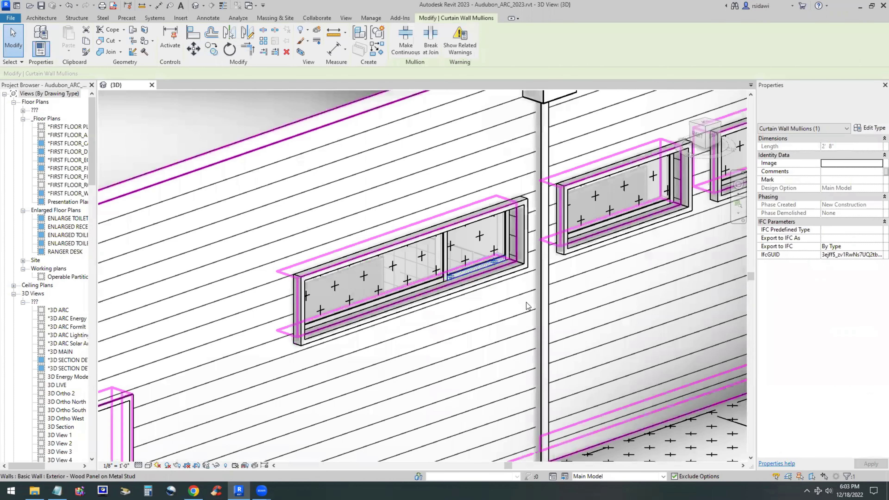
pyautogui.click(463, 49)
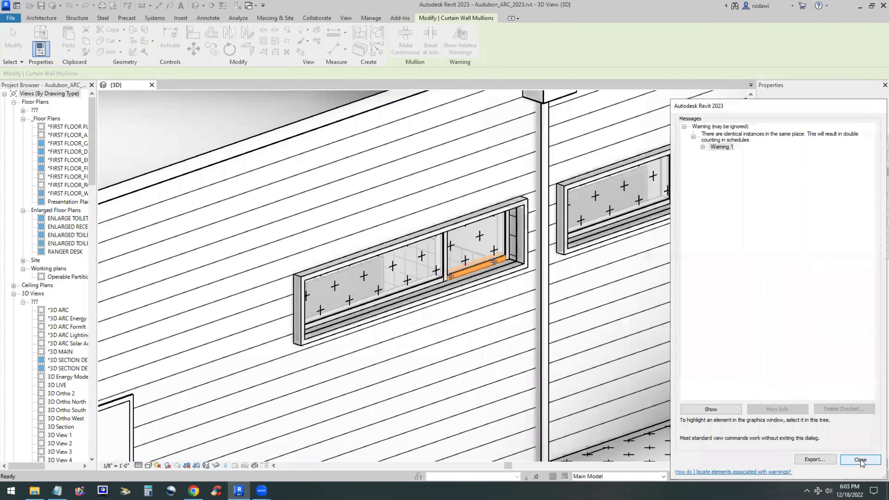
# Step: Expand Warning 1, show the duplicated mullion in the view, and mark it with an arrow
pyautogui.click(703, 148)
pyautogui.click(751, 162)
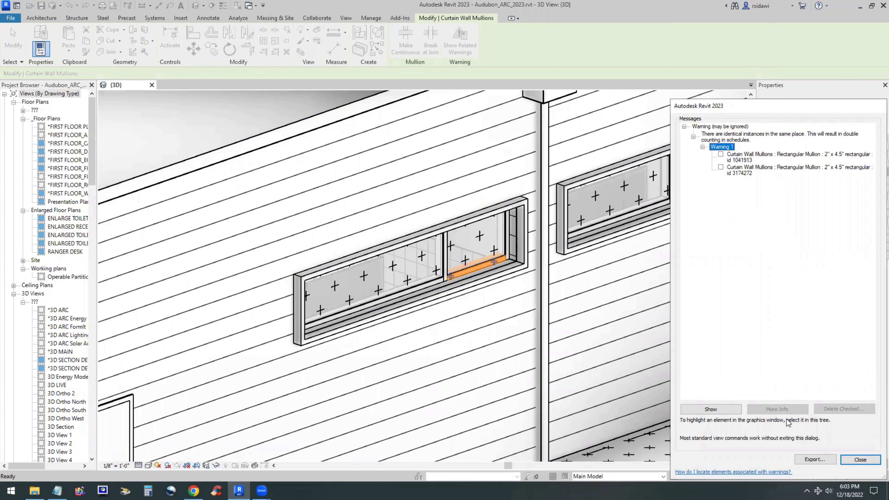
pyautogui.click(726, 417)
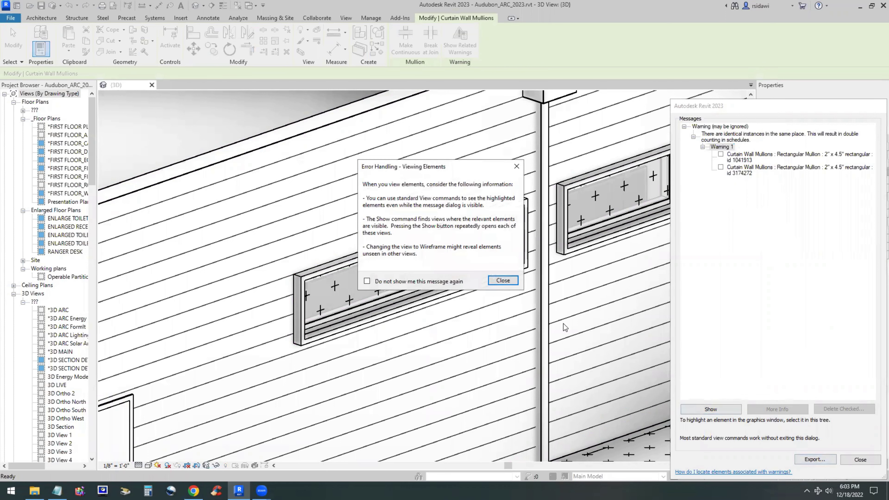
pyautogui.click(511, 281)
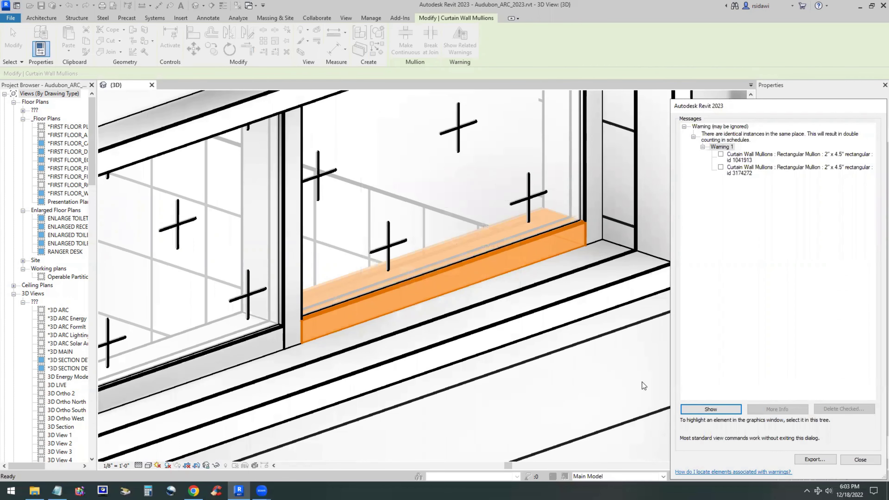
pyautogui.moveTo(711, 381)
pyautogui.mouseDown()
pyautogui.moveTo(609, 320)
pyautogui.moveTo(469, 276)
pyautogui.moveTo(477, 275)
pyautogui.moveTo(469, 278)
pyautogui.moveTo(479, 302)
pyautogui.mouseUp()
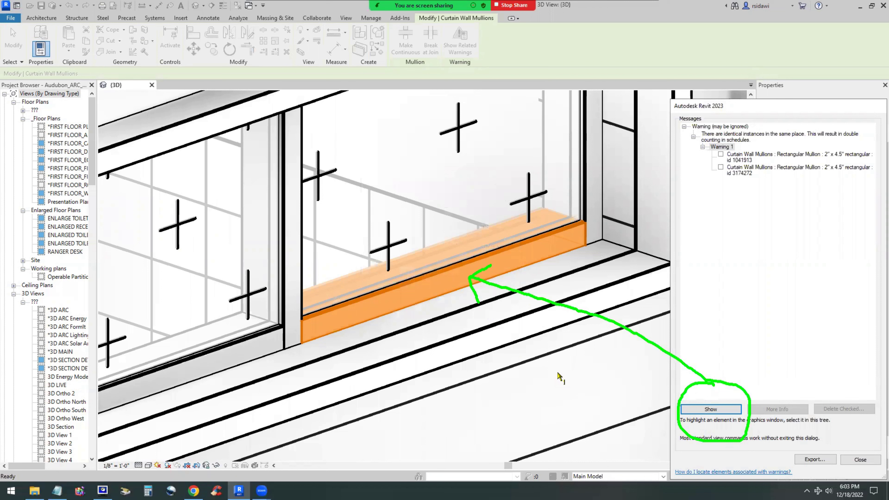
pyautogui.moveTo(722, 379)
pyautogui.mouseDown()
pyautogui.moveTo(781, 179)
pyautogui.moveTo(765, 185)
pyautogui.moveTo(783, 177)
pyautogui.moveTo(794, 196)
pyautogui.mouseUp()
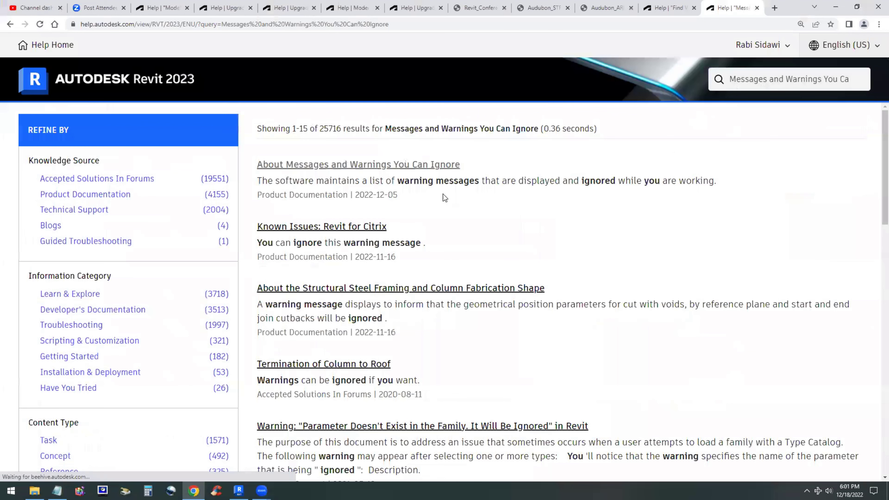
# Step: Open the About Messages help article in a new tab and enlarge the page text
pyautogui.rightClick(419, 164)
pyautogui.click(443, 172)
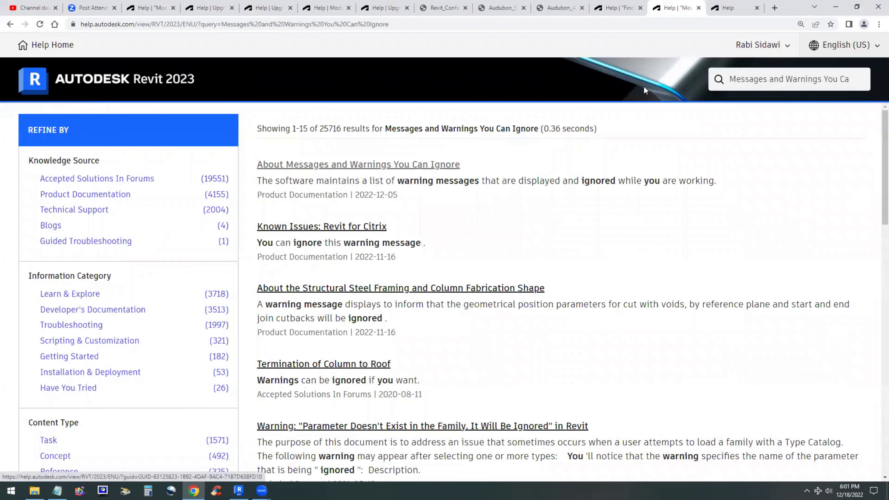
pyautogui.click(730, 7)
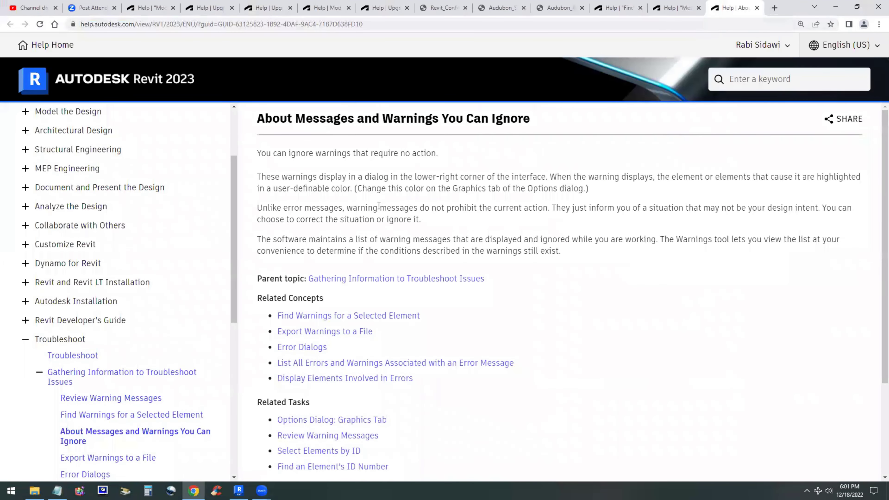
pyautogui.moveTo(258, 155); pyautogui.dragTo(453, 156)
pyautogui.hotkey('ctrl', '+')
pyautogui.hotkey('ctrl', '+')
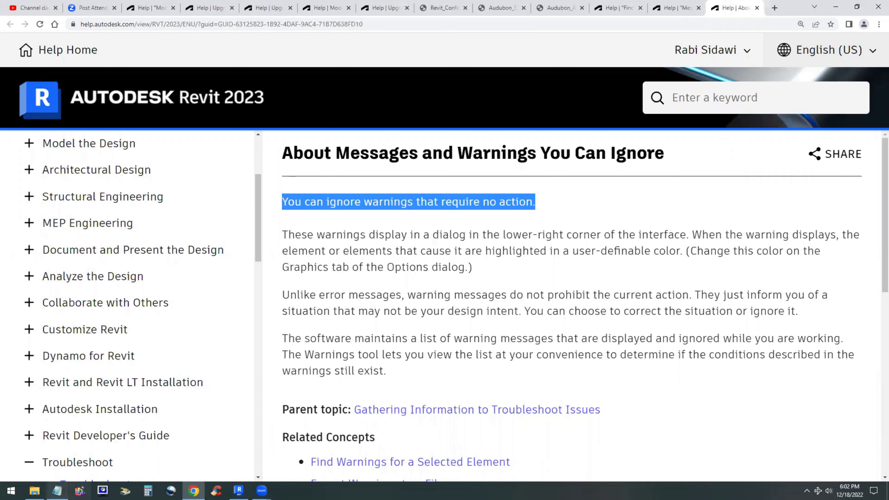
# Step: Search help for 'Export Warnings to a File', open it, then open the Audubon_ARC_2023 FULL Error Report
pyautogui.click(57, 491)
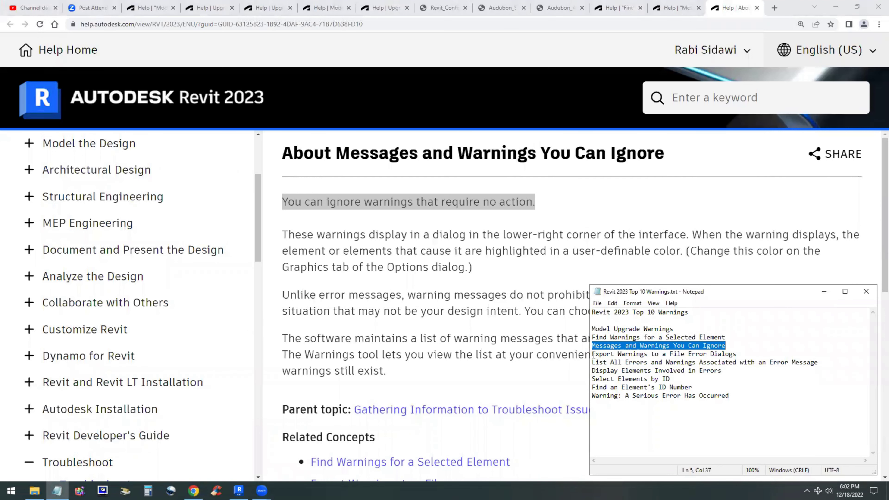
pyautogui.moveTo(594, 354); pyautogui.dragTo(751, 351)
pyautogui.hotkey('ctrl', 'c')
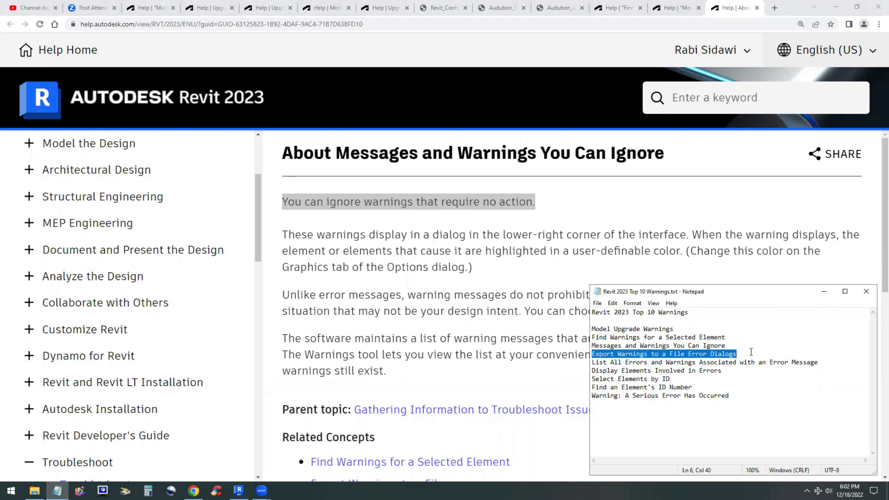
pyautogui.click(692, 95)
pyautogui.hotkey('ctrl', 'v')
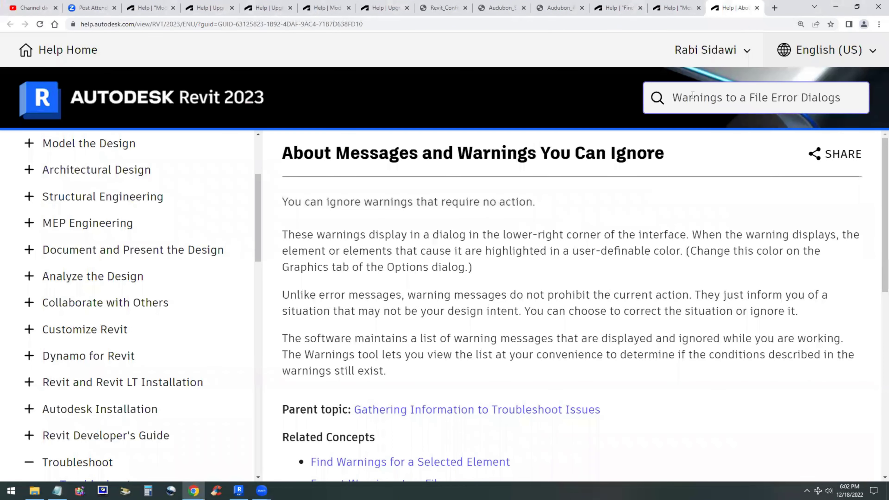
pyautogui.press('Return')
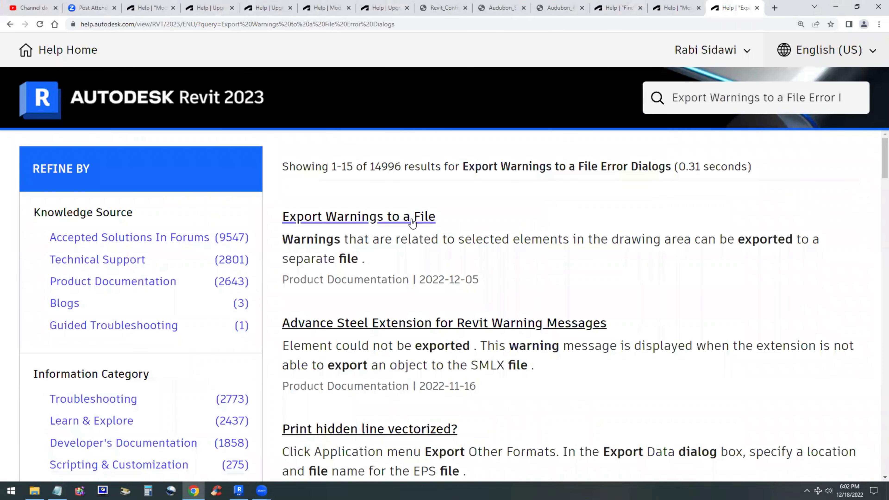
pyautogui.click(413, 220)
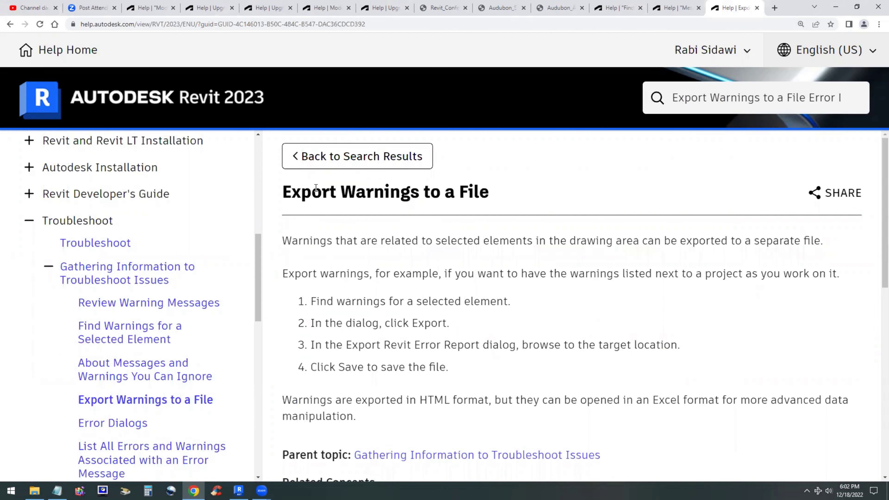
pyautogui.moveTo(284, 192); pyautogui.dragTo(531, 196)
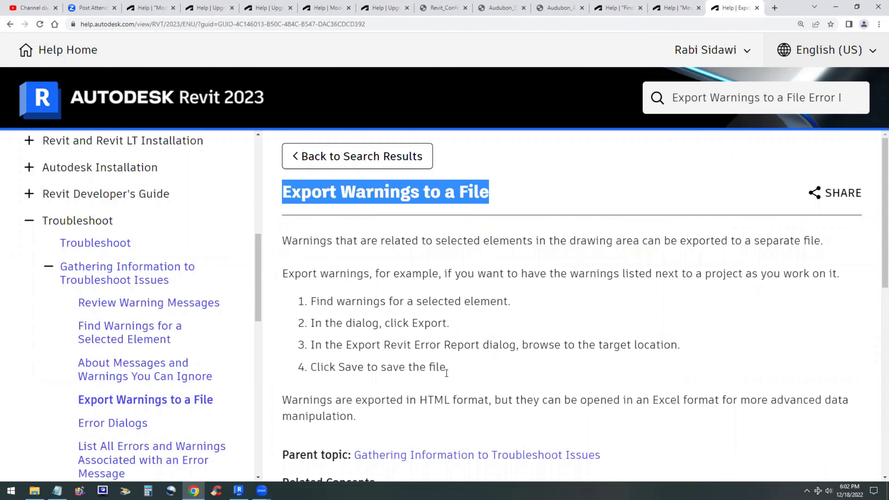
pyautogui.click(34, 490)
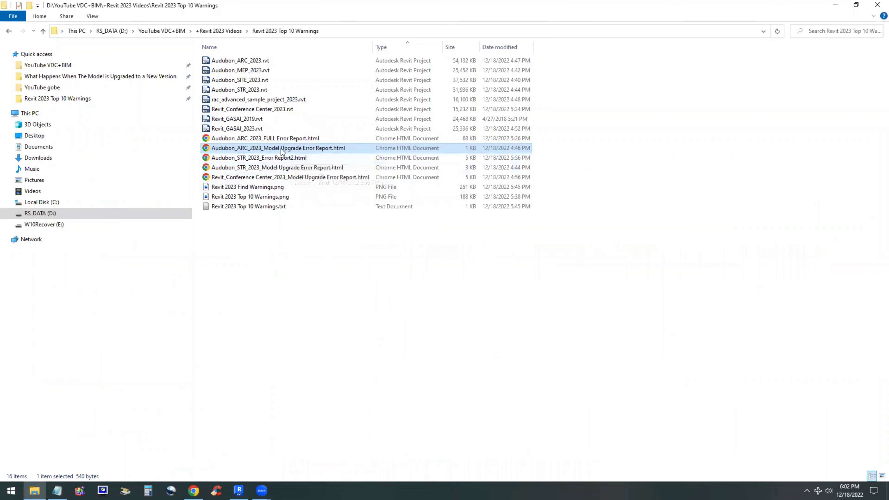
pyautogui.doubleClick(287, 138)
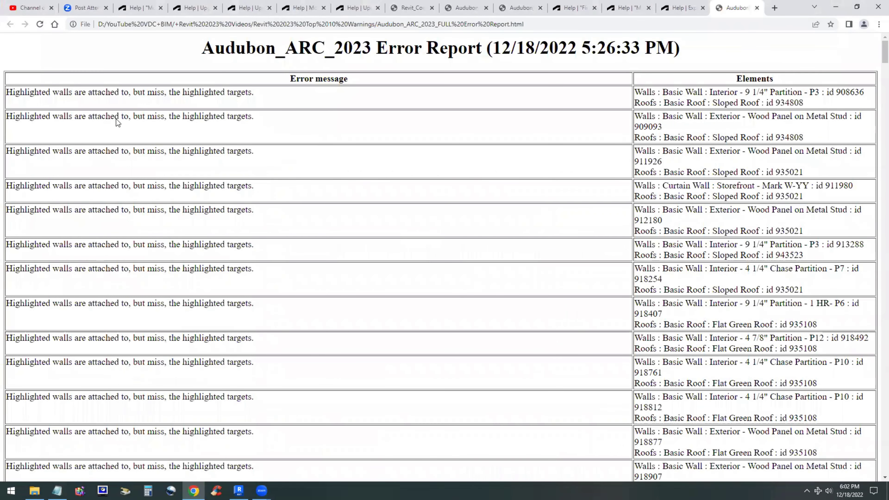
# Step: Scroll down the full error report and copy mullion id 1041913
pyautogui.moveTo(13, 92); pyautogui.dragTo(282, 93)
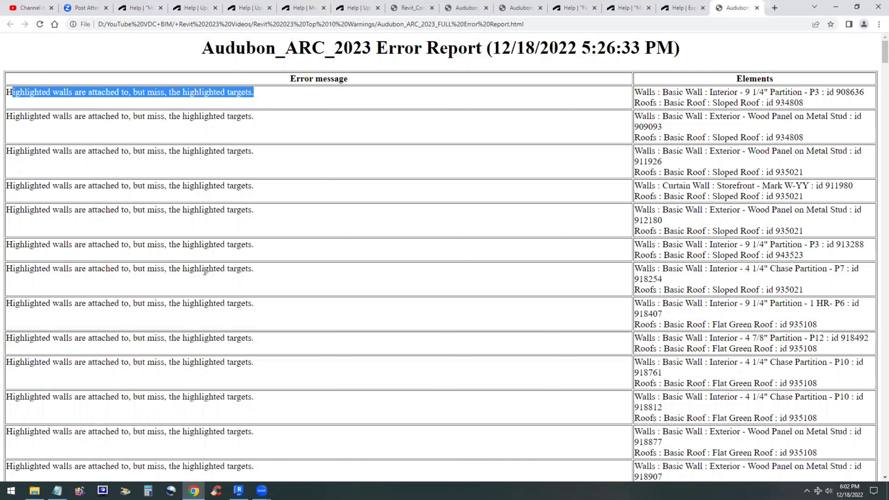
pyautogui.click(277, 290)
pyautogui.scroll(-20, 368, 320)
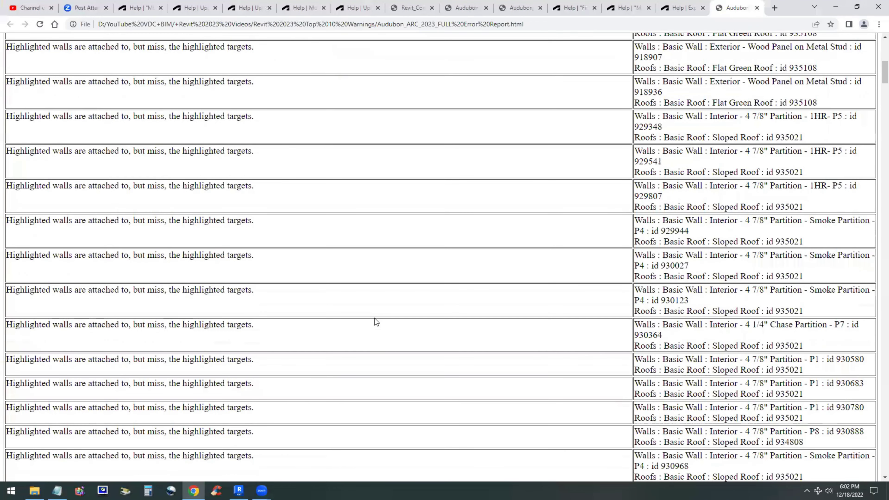
pyautogui.scroll(-5, 877, 110)
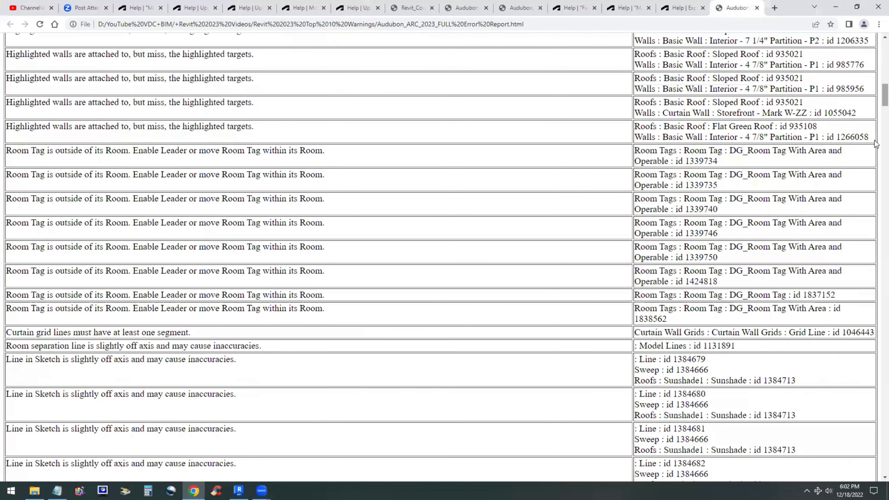
pyautogui.scroll(-20, 876, 144)
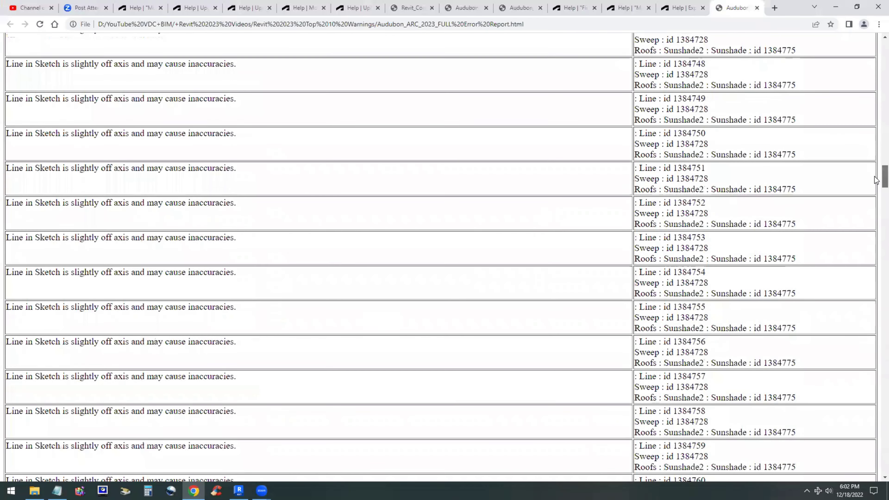
pyautogui.scroll(-10, 876, 273)
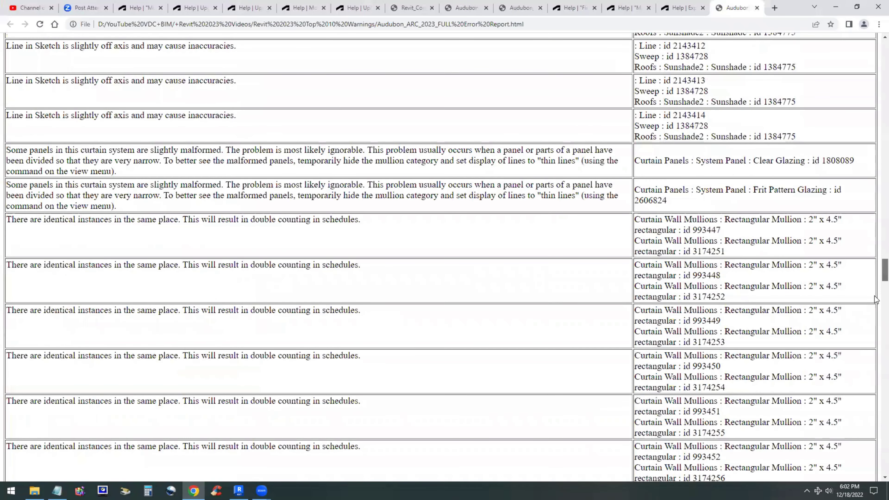
pyautogui.scroll(-20, 876, 307)
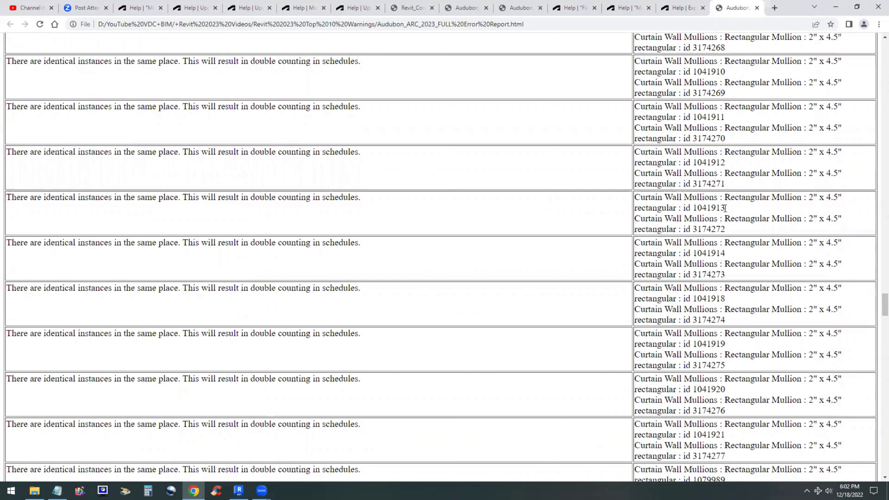
pyautogui.moveTo(726, 207); pyautogui.dragTo(695, 207)
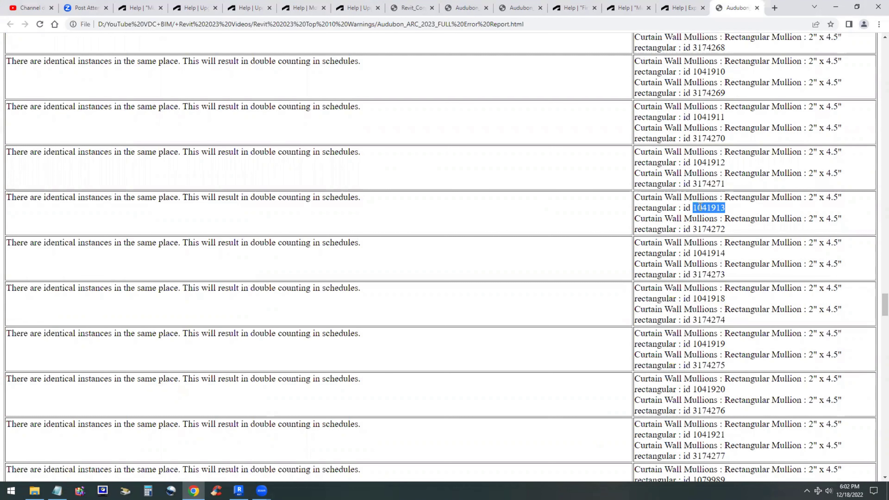
pyautogui.rightClick(700, 207)
pyautogui.click(718, 214)
# Step: Back in Revit, uncheck Section Box in the 3D view's Properties
pyautogui.click(238, 490)
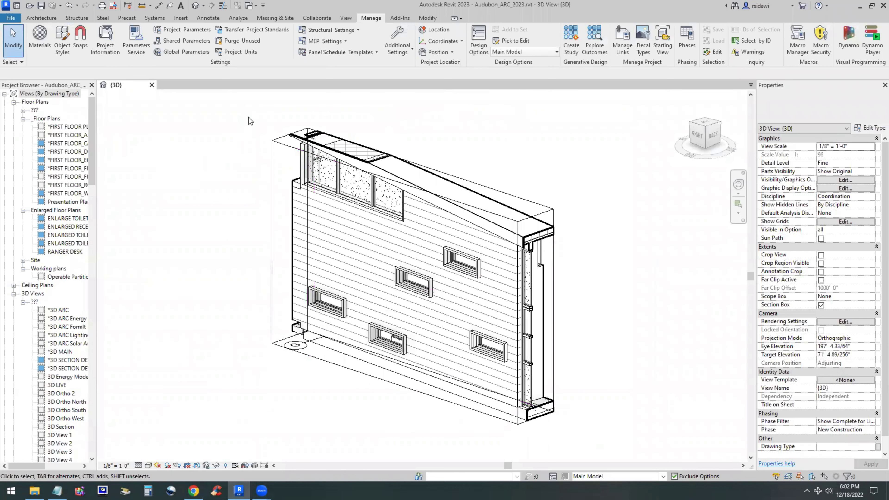
pyautogui.click(822, 305)
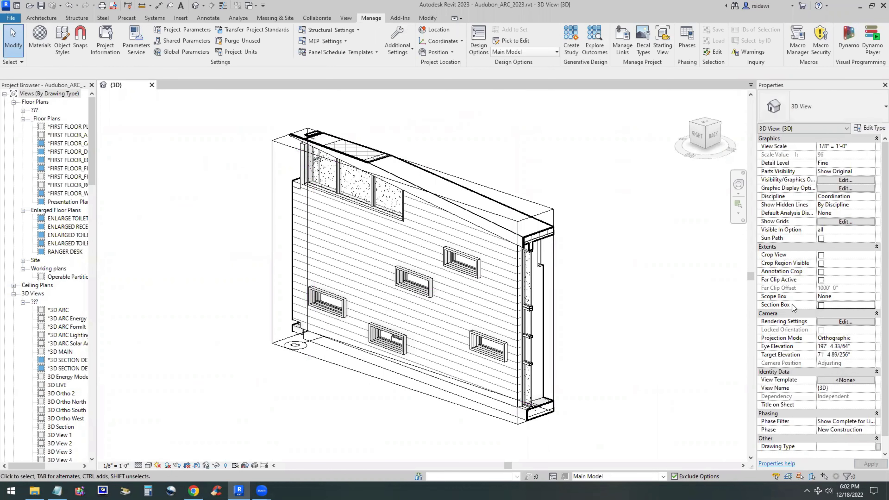
pyautogui.scroll(-4, 350, 336)
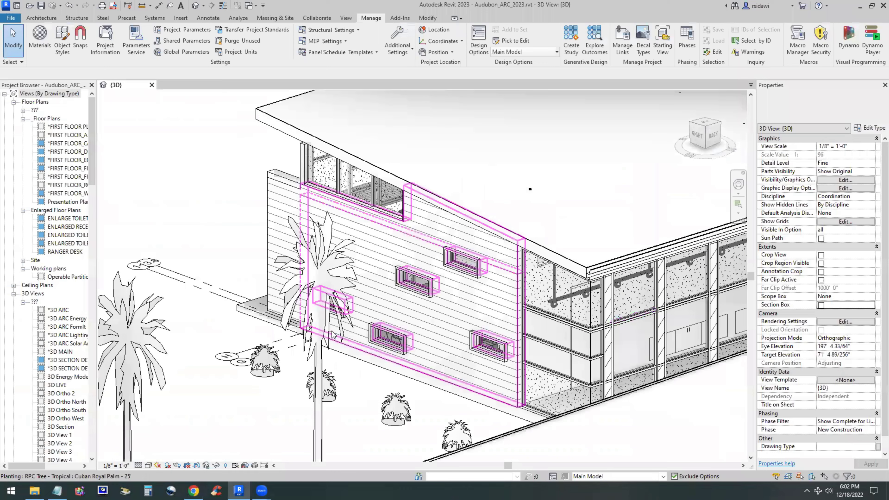
pyautogui.scroll(-3, 351, 264)
pyautogui.moveTo(351, 264); pyautogui.dragTo(352, 247, button='middle')
# Step: Copy 'List All Errors and Warnings' from the notes, search Autodesk Help for it, and open the article
pyautogui.scroll(-2, 352, 247)
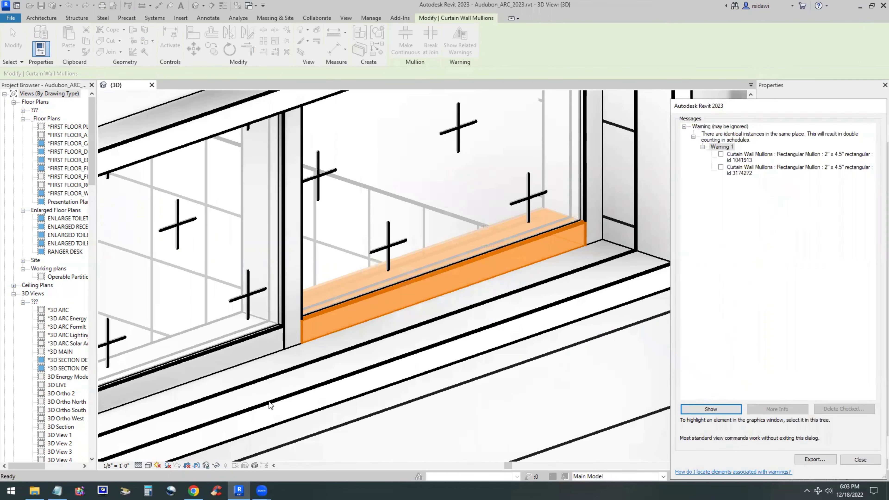
pyautogui.click(59, 489)
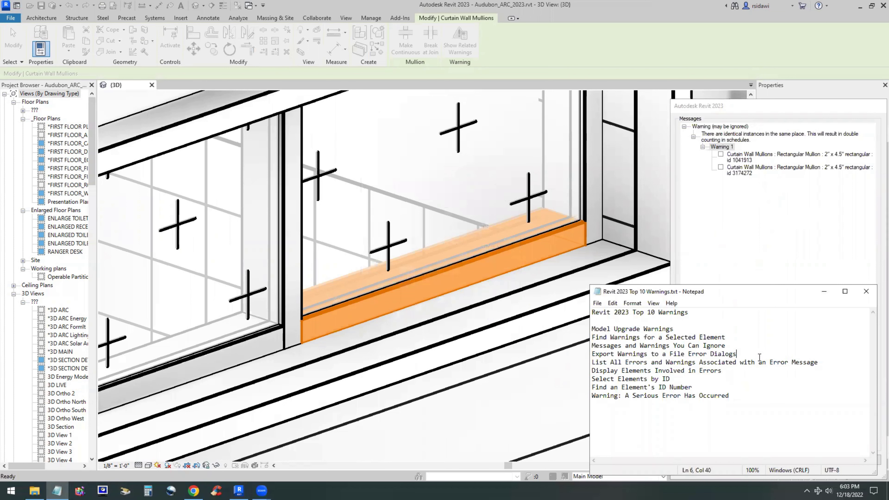
pyautogui.moveTo(592, 363); pyautogui.dragTo(819, 366)
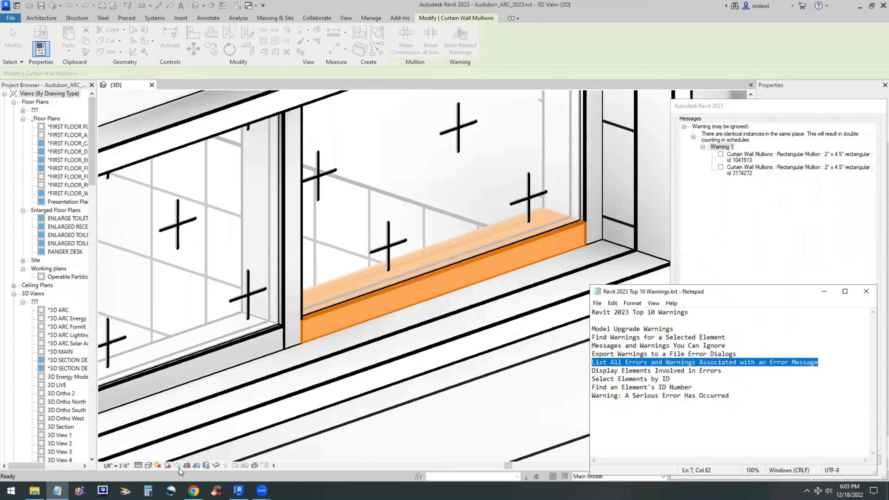
pyautogui.click(193, 491)
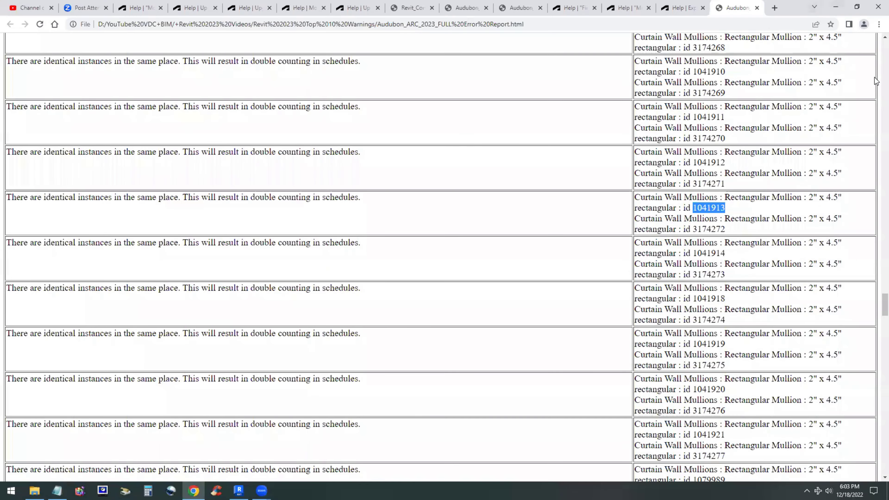
pyautogui.scroll(10, 877, 60)
pyautogui.click(697, 8)
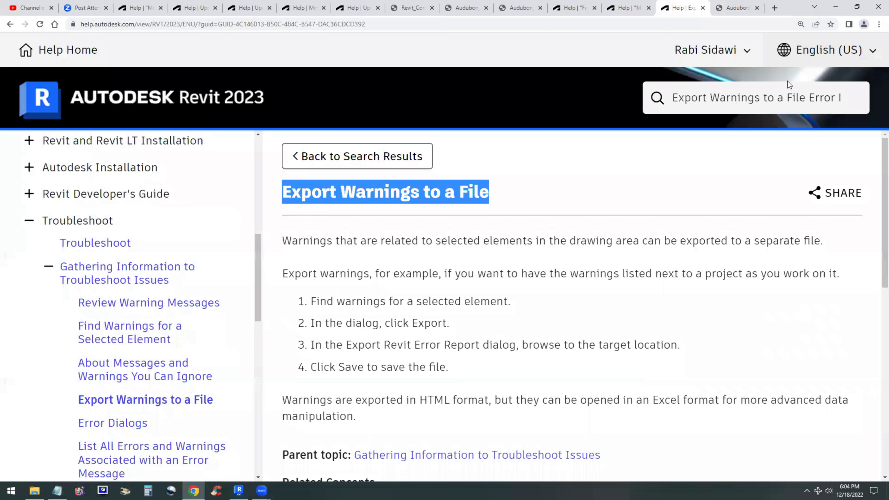
pyautogui.moveTo(800, 105); pyautogui.dragTo(641, 98)
pyautogui.write('logs')
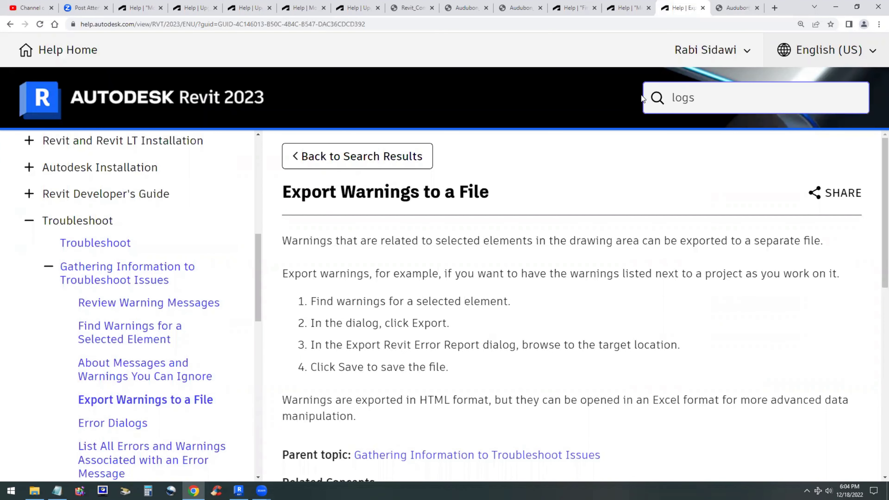
pyautogui.hotkey('ctrl', 'a')
pyautogui.press('BackSpace')
pyautogui.hotkey('ctrl', 'v')
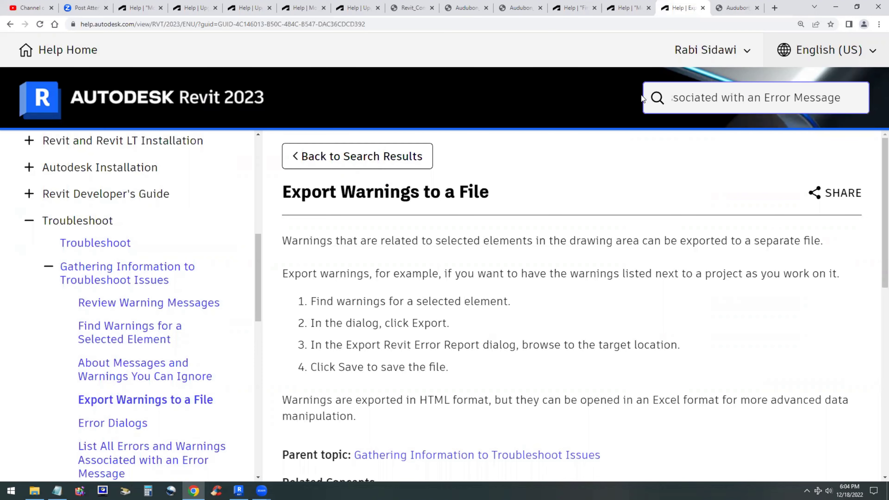
pyautogui.press('Return')
pyautogui.click(490, 232)
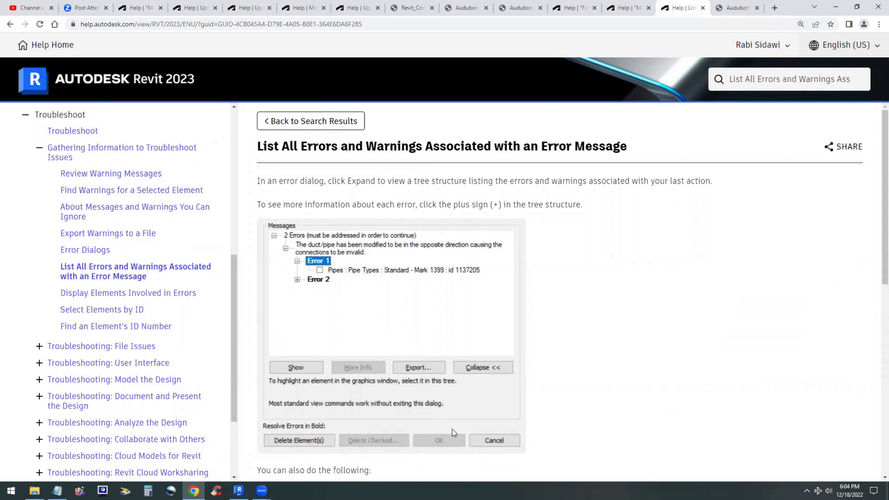
# Step: In Revit, collapse and re-expand Warning 1 to show mullions 1041913 and 3174272
pyautogui.hotkey('alt', 'Tab')
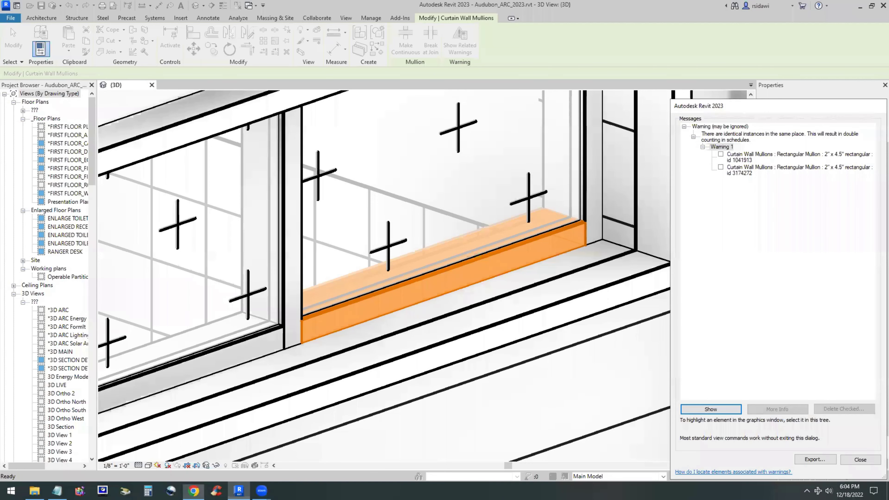
pyautogui.click(703, 148)
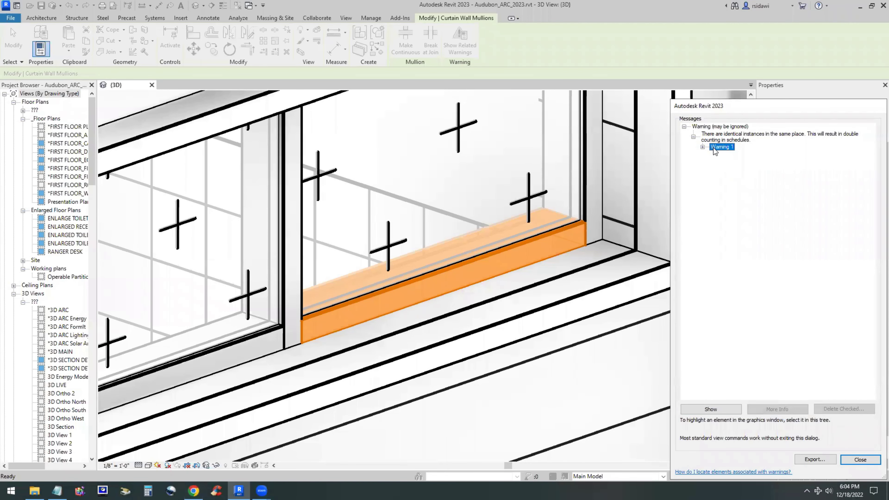
pyautogui.click(702, 147)
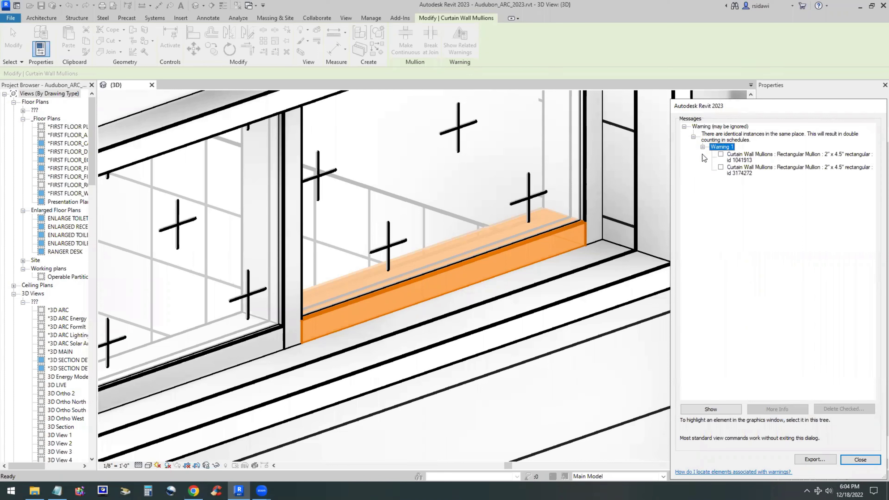
# Step: Copy 'Display Elements Involved in Errors' from the notes, search Help with it, and open that article
pyautogui.hotkey('alt', 'Tab')
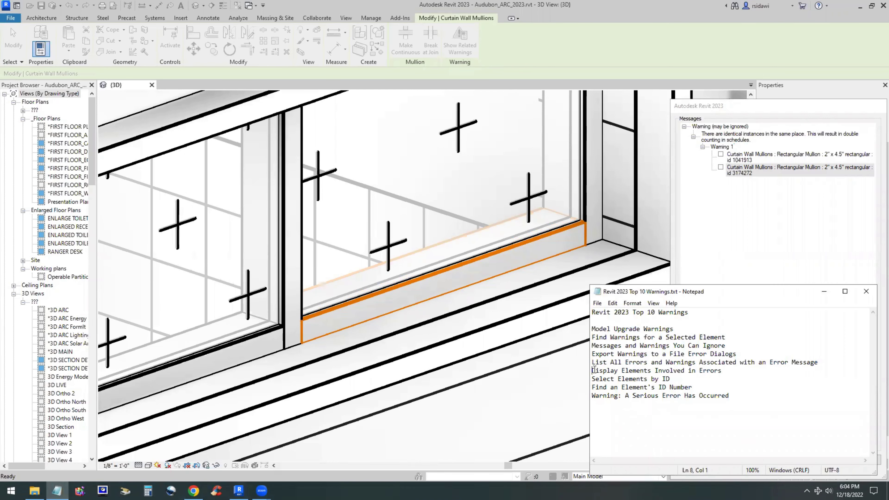
pyautogui.moveTo(593, 371); pyautogui.dragTo(738, 370)
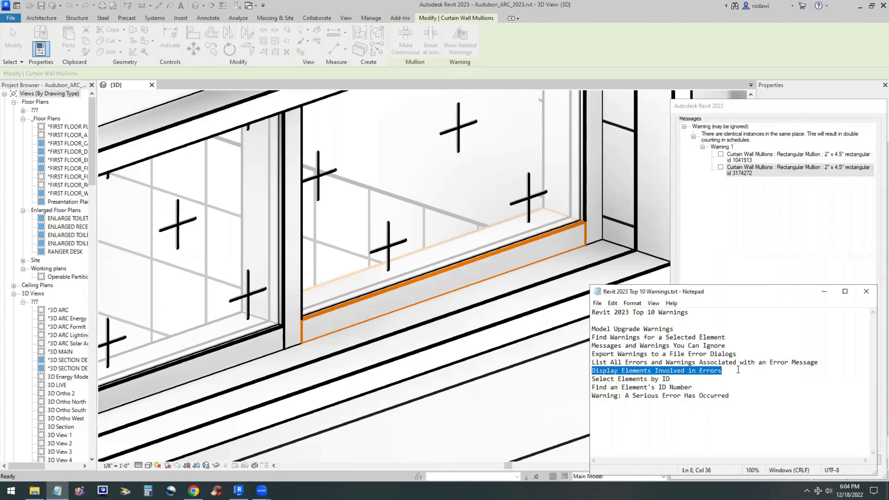
pyautogui.click(193, 491)
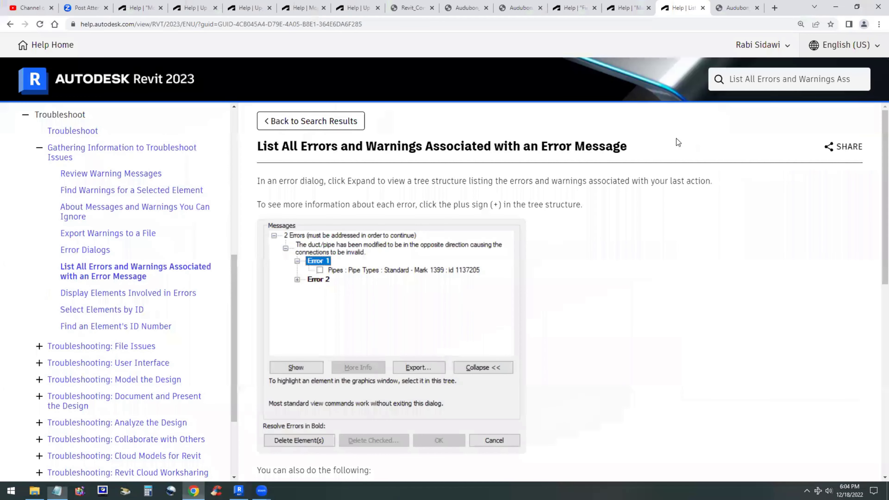
pyautogui.click(805, 80)
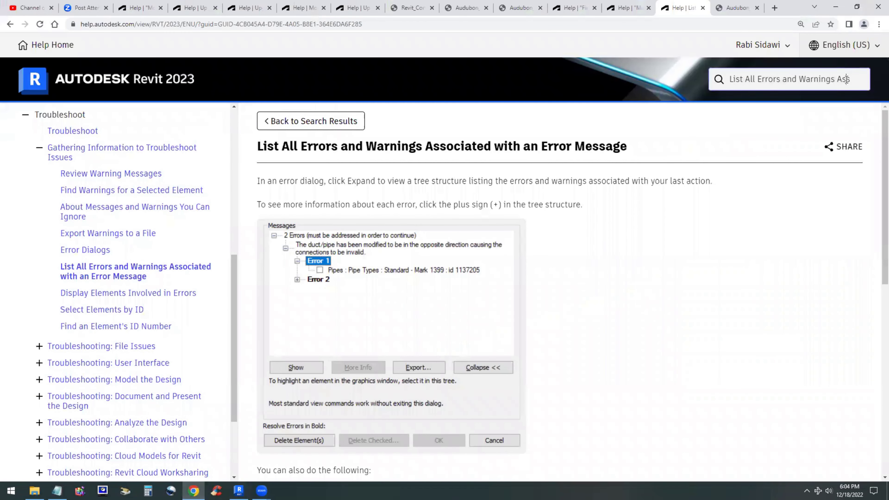
pyautogui.press('End')
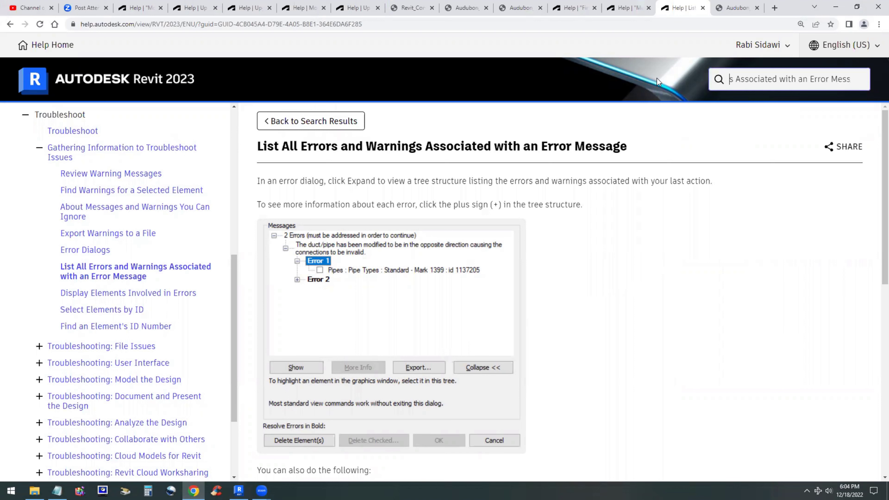
pyautogui.hotkey('ctrl', 'BackSpace')
pyautogui.hotkey('ctrl', 'BackSpace')
pyautogui.hotkey('ctrl', 'BackSpace')
pyautogui.hotkey('ctrl', 'BackSpace')
pyautogui.hotkey('ctrl', 'BackSpace')
pyautogui.hotkey('ctrl', 'BackSpace')
pyautogui.hotkey('ctrl', 'BackSpace')
pyautogui.hotkey('ctrl', 'BackSpace')
pyautogui.hotkey('ctrl', 'BackSpace')
pyautogui.hotkey('ctrl', 'BackSpace')
pyautogui.hotkey('ctrl', 'v')
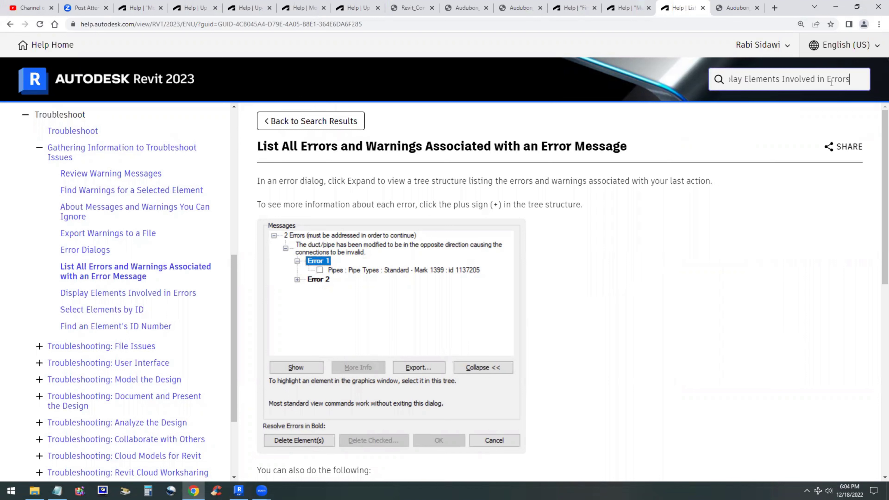
pyautogui.press('Return')
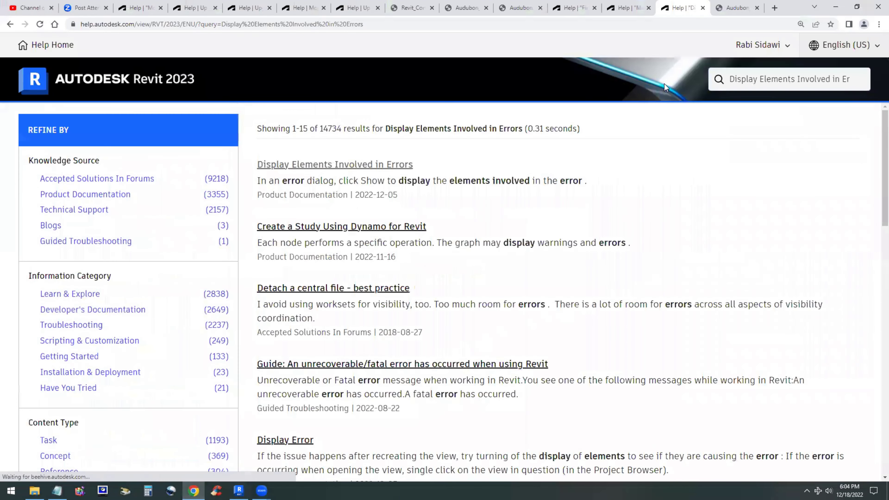
pyautogui.click(364, 165)
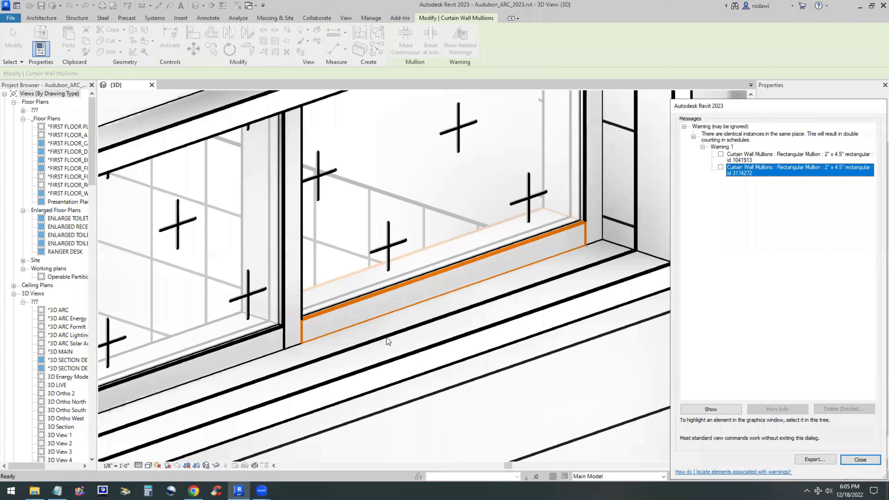
pyautogui.scroll(-4, 420, 308)
pyautogui.scroll(-3, 473, 284)
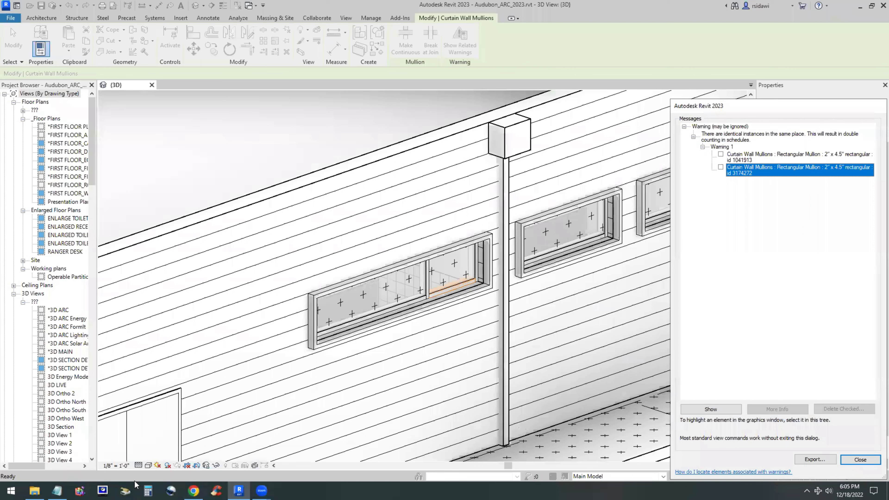
pyautogui.click(57, 490)
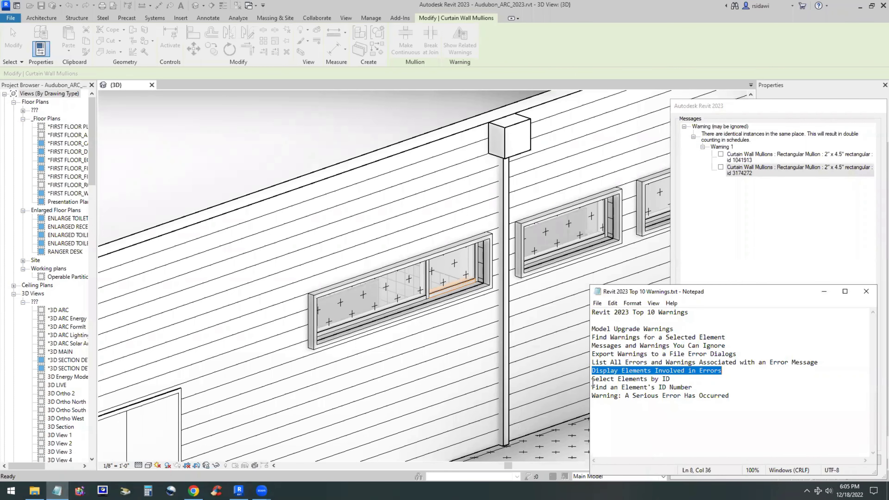
# Step: Copy the 'Warning: A Serious Error Has Occurred' line from the notes, search Help, and open it
pyautogui.moveTo(594, 379); pyautogui.dragTo(681, 380)
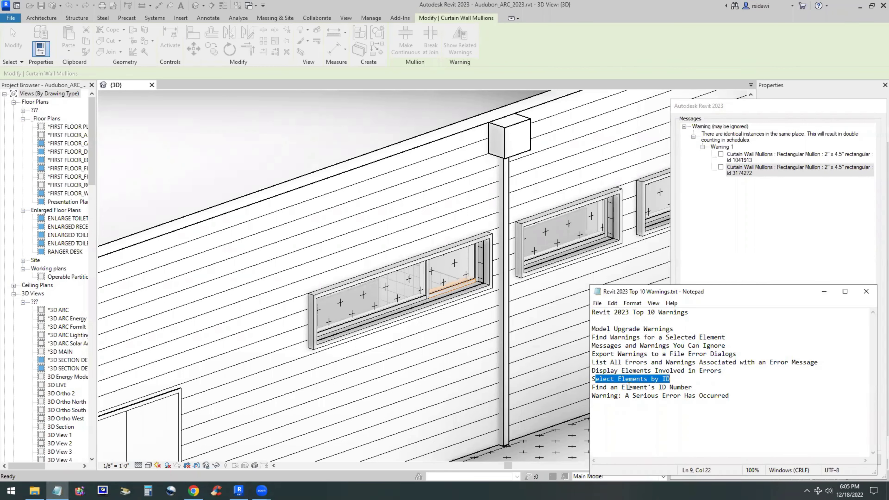
pyautogui.moveTo(593, 387); pyautogui.dragTo(692, 387)
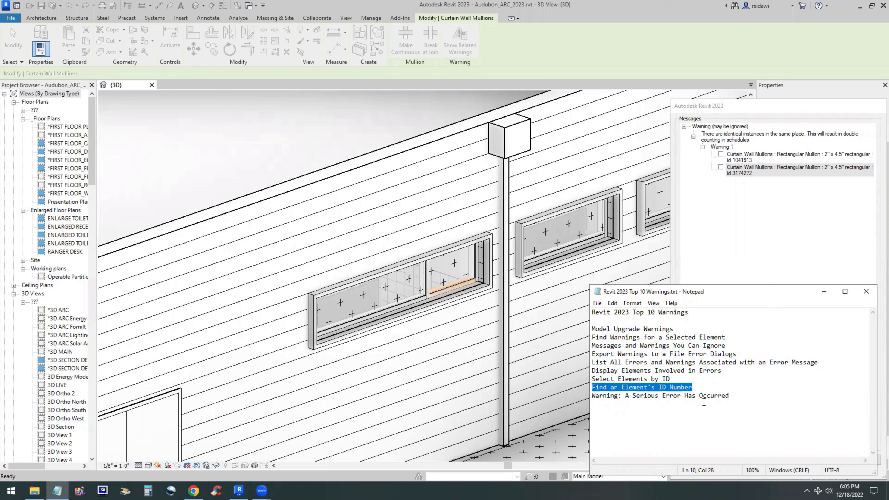
pyautogui.moveTo(592, 396); pyautogui.dragTo(738, 395)
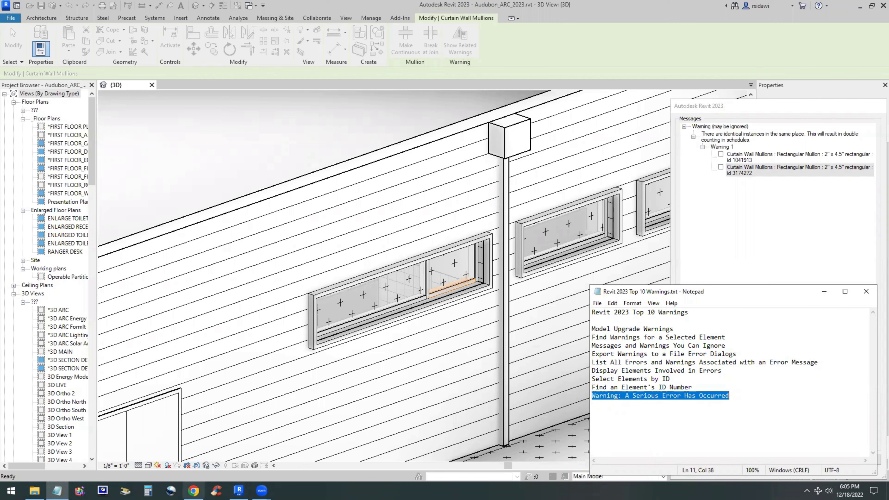
pyautogui.click(194, 491)
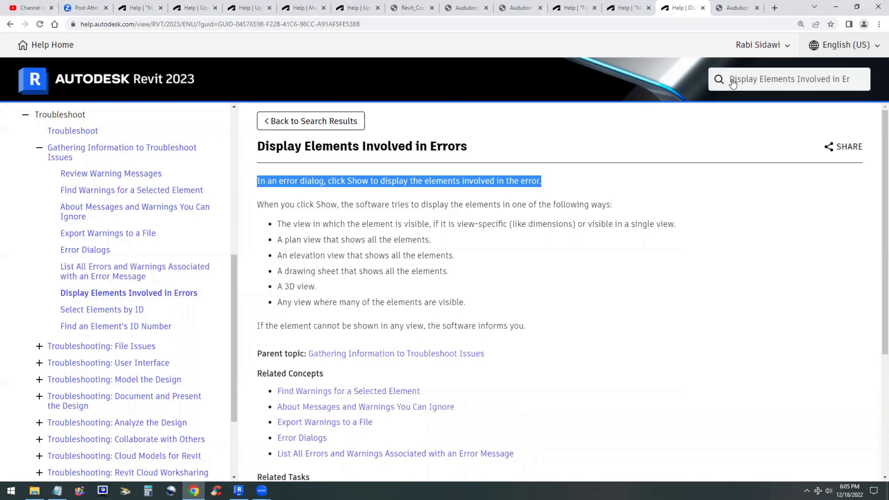
pyautogui.moveTo(730, 84); pyautogui.dragTo(874, 79)
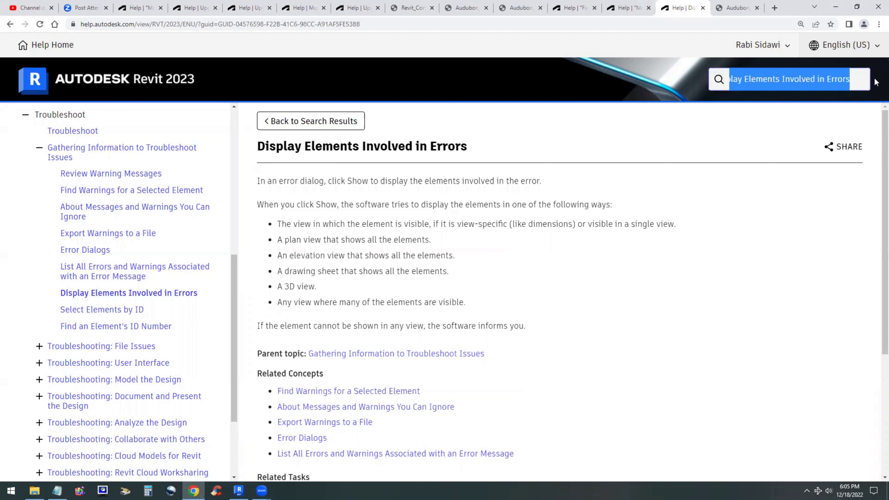
pyautogui.press('BackSpace')
pyautogui.hotkey('ctrl', 'v')
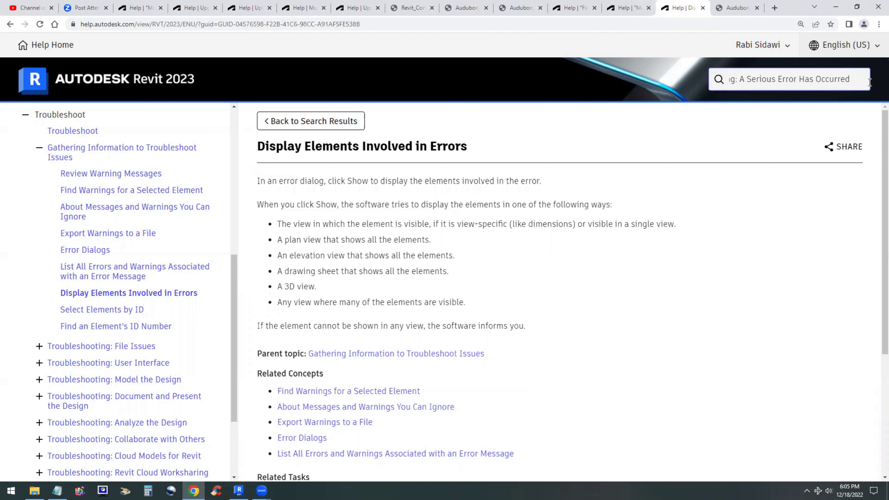
pyautogui.moveTo(839, 79); pyautogui.dragTo(652, 67)
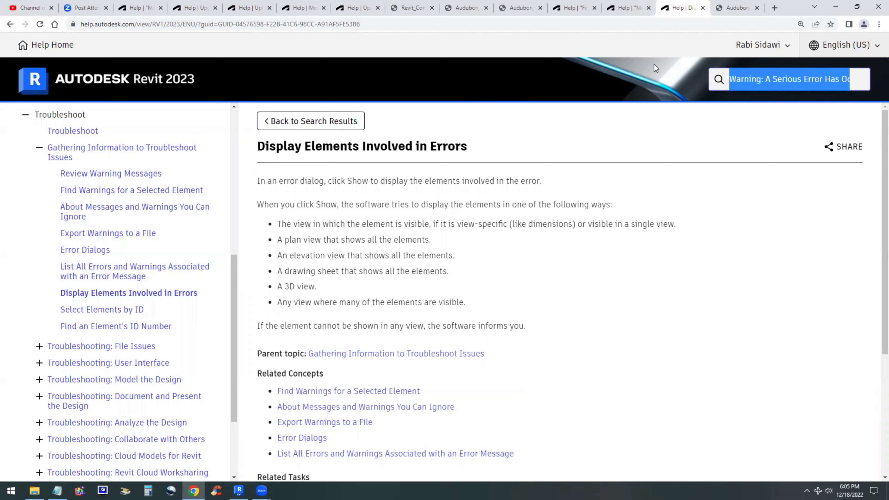
pyautogui.press('Return')
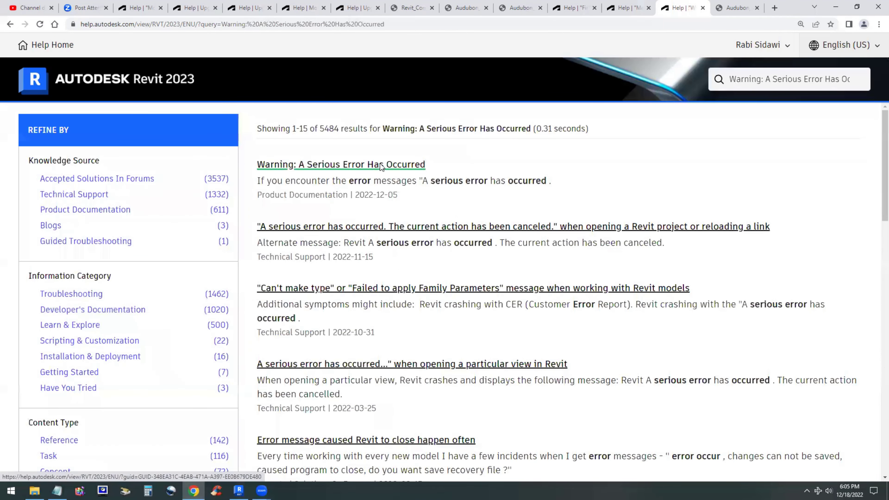
pyautogui.click(380, 163)
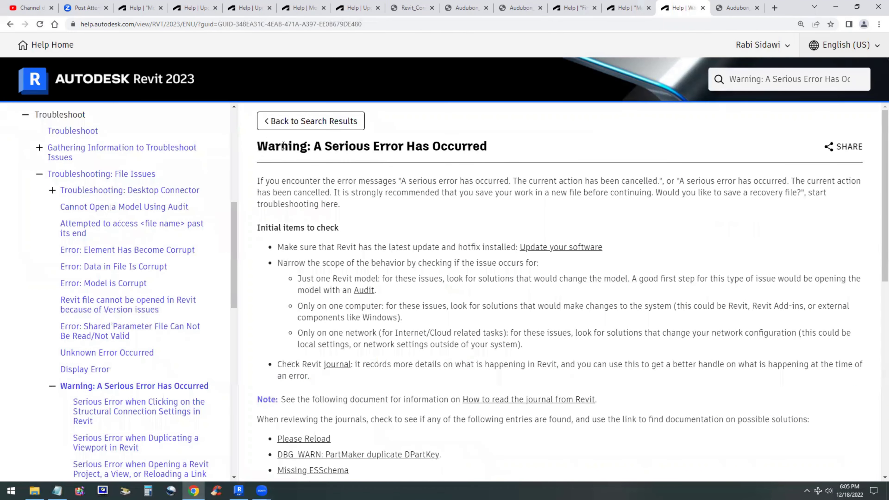
pyautogui.moveTo(268, 147); pyautogui.dragTo(526, 147)
pyautogui.click(290, 206)
pyautogui.moveTo(335, 192); pyautogui.dragTo(654, 194)
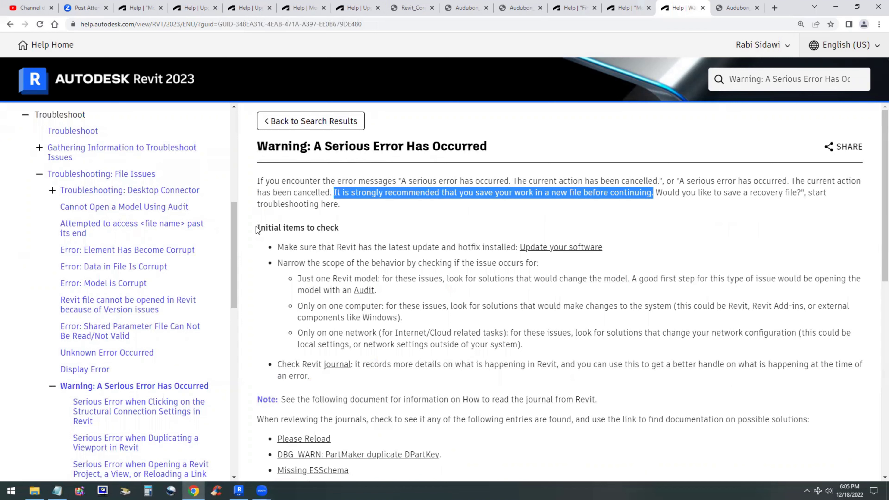
pyautogui.moveTo(257, 228); pyautogui.dragTo(351, 229)
pyautogui.keyDown('ctrl'); pyautogui.scroll(1, 361, 288); pyautogui.keyUp('ctrl')
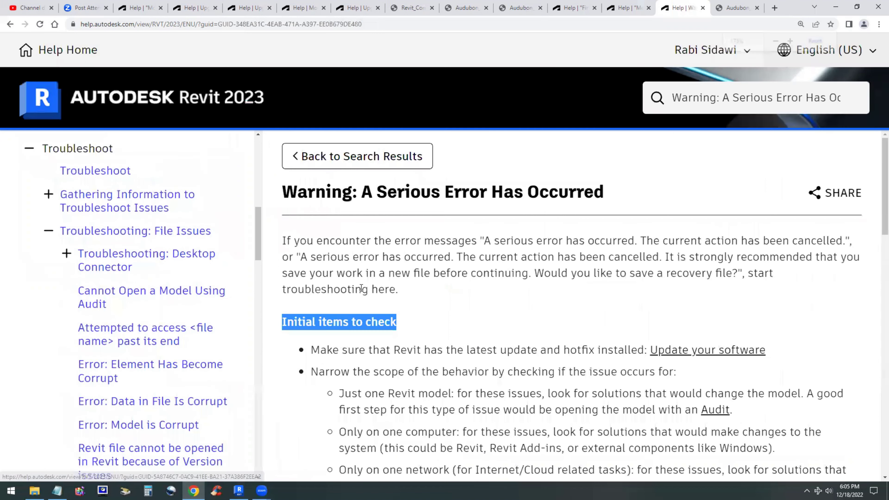
pyautogui.scroll(-4, 361, 288)
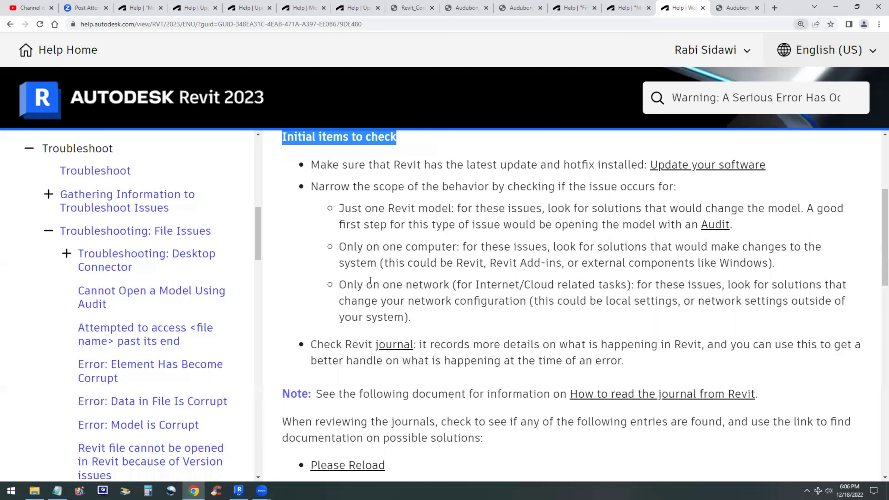
pyautogui.scroll(1, 315, 213)
pyautogui.moveTo(312, 212); pyautogui.dragTo(782, 213)
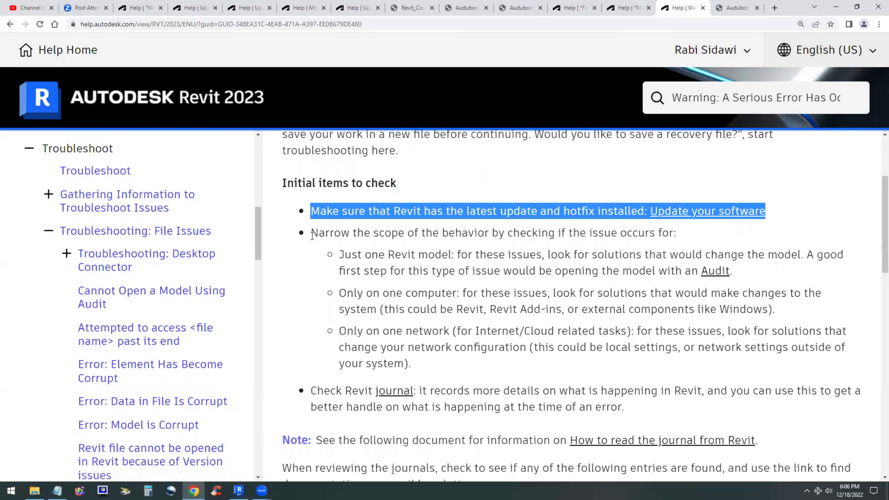
pyautogui.moveTo(311, 233); pyautogui.dragTo(687, 239)
pyautogui.tripleClick(691, 238)
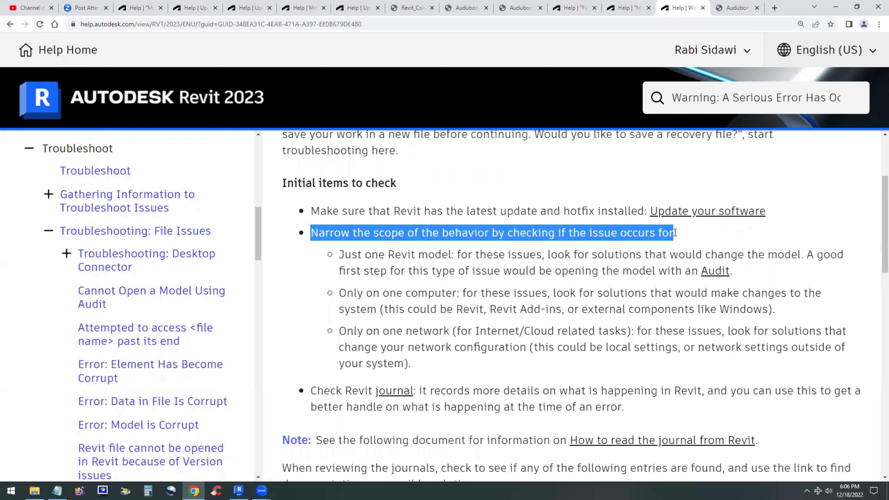
pyautogui.moveTo(340, 255); pyautogui.dragTo(451, 251)
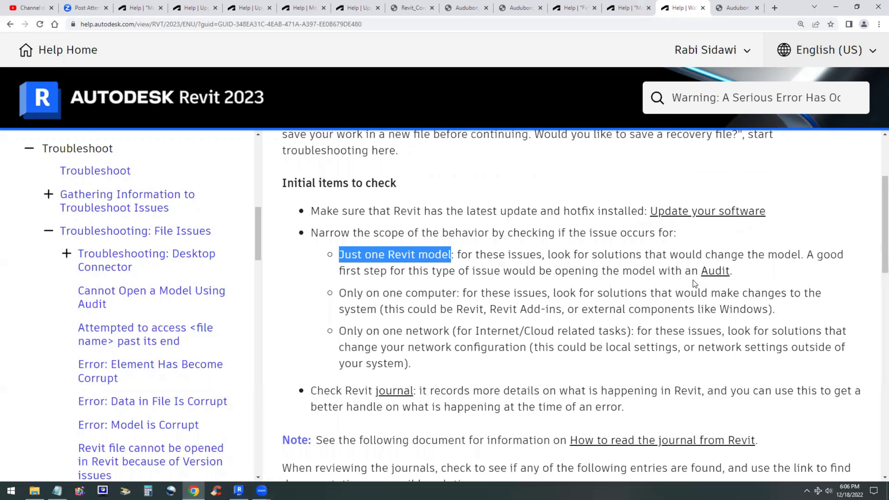
pyautogui.moveTo(736, 275); pyautogui.dragTo(701, 271)
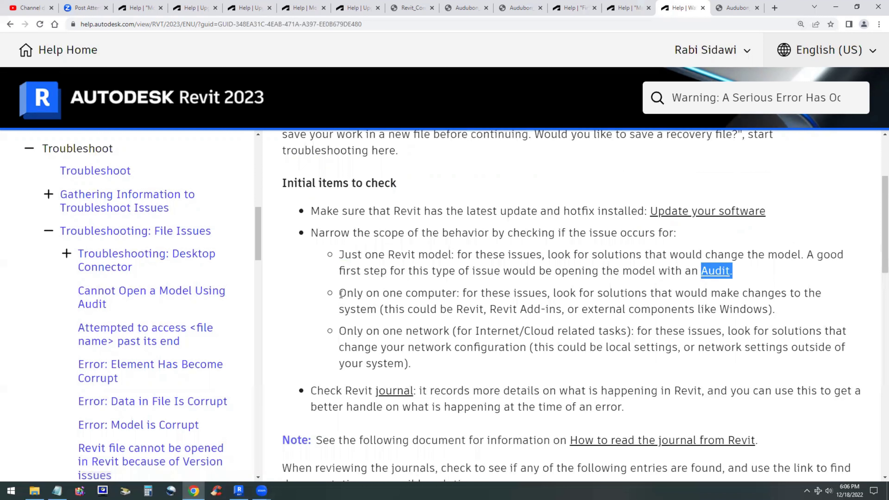
pyautogui.moveTo(342, 294); pyautogui.dragTo(469, 292)
pyautogui.click(398, 331)
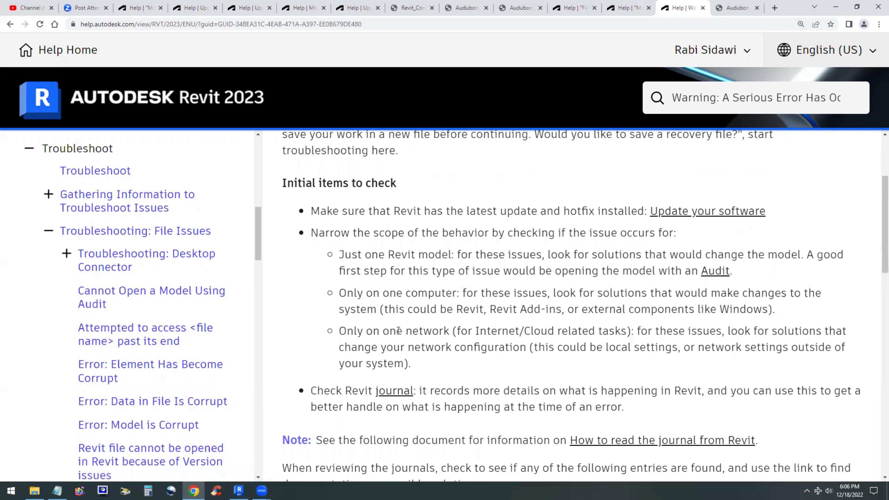
pyautogui.moveTo(347, 331); pyautogui.dragTo(458, 330)
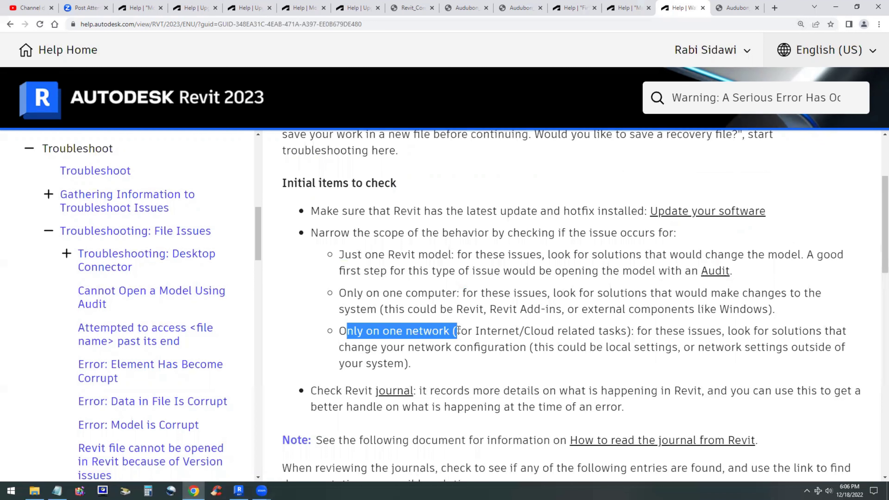